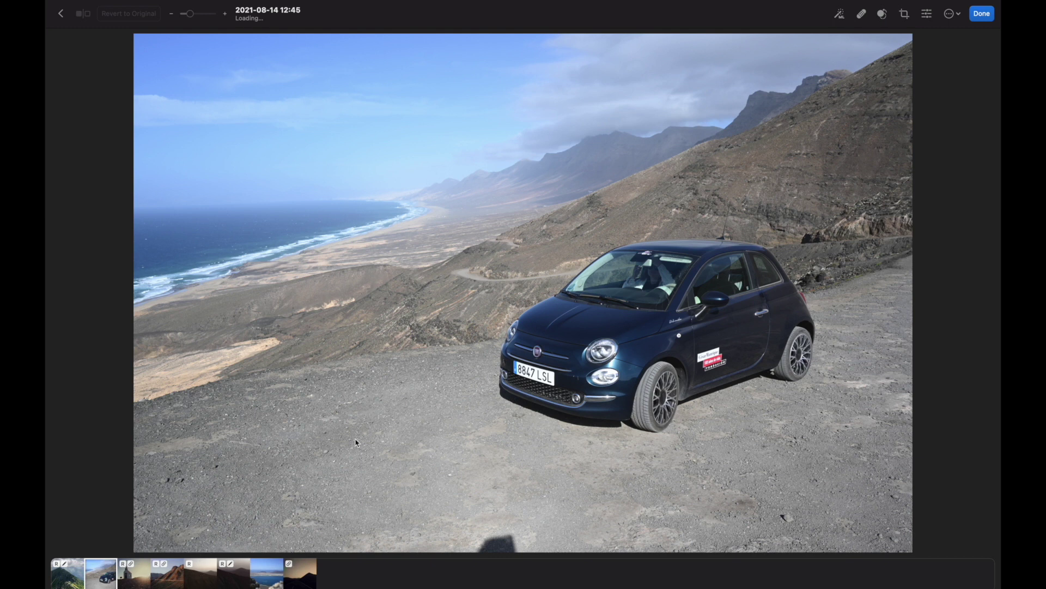
- Auto-enhance the Fiat photo and retouch away the shadow at its bottom edge with a 25% brush
left_click(841, 22)
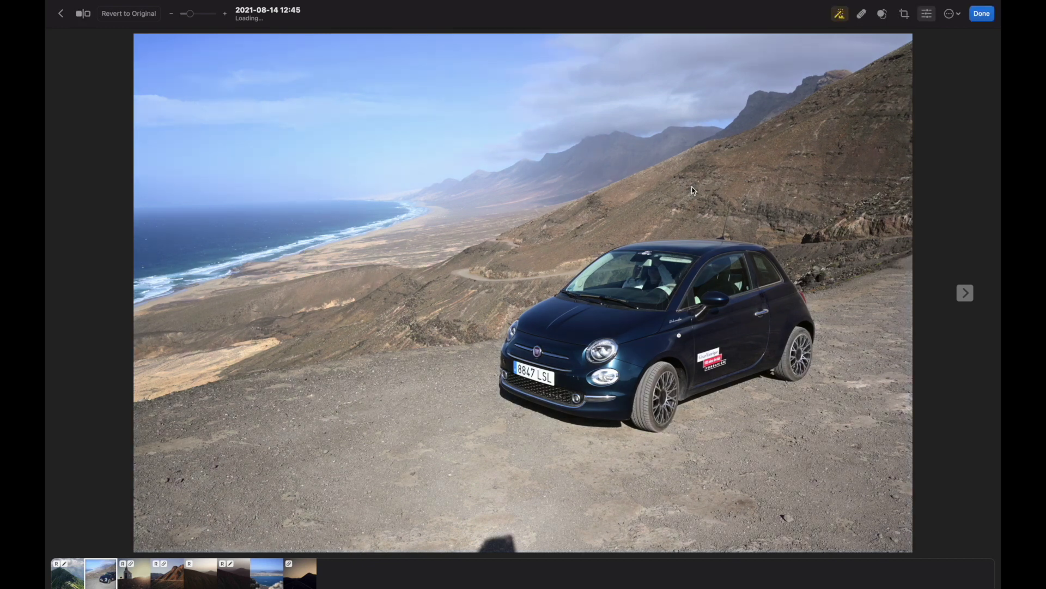
left_click(861, 20)
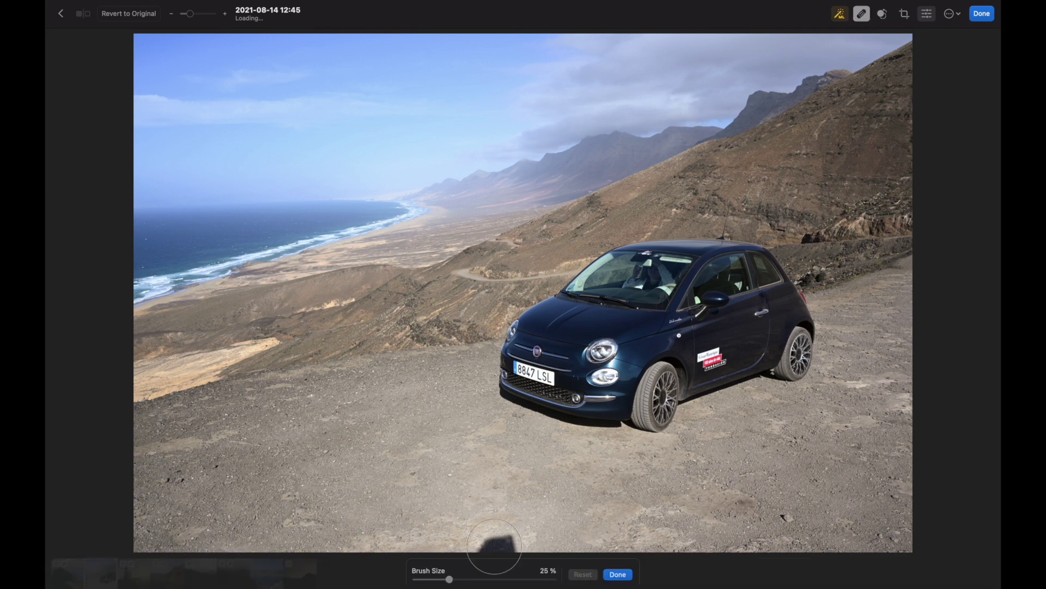
left_click_drag(487, 545, 504, 550)
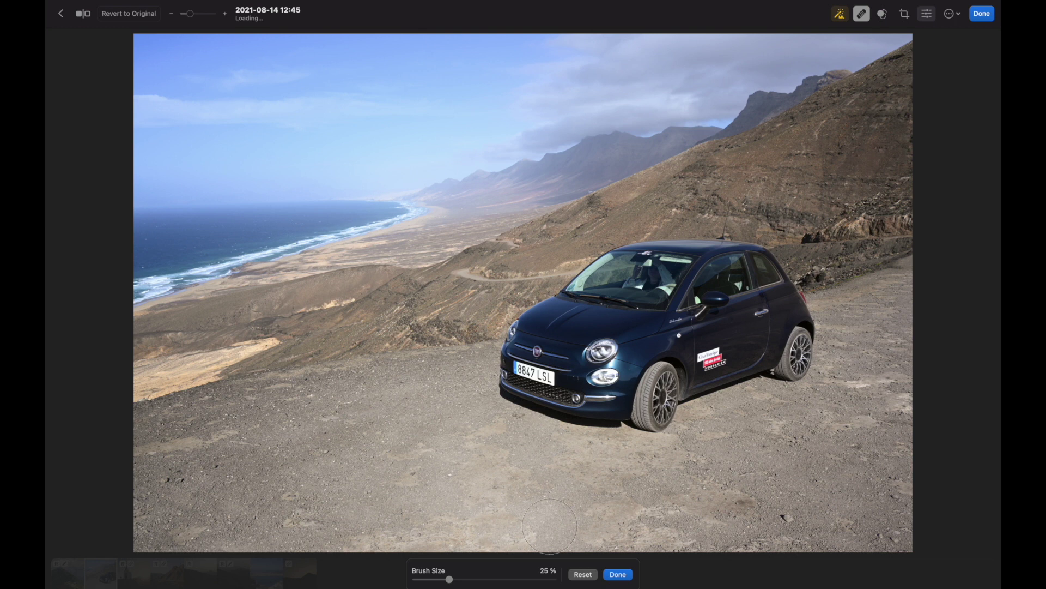
left_click(883, 15)
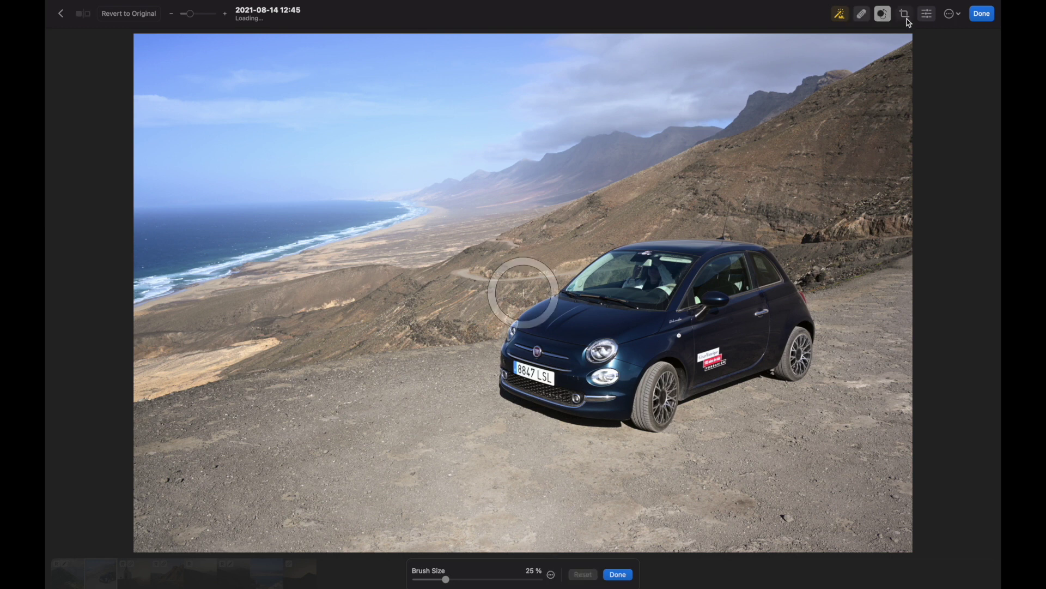
- Try a machine-learning crop on the photo, then undo it
left_click(907, 21)
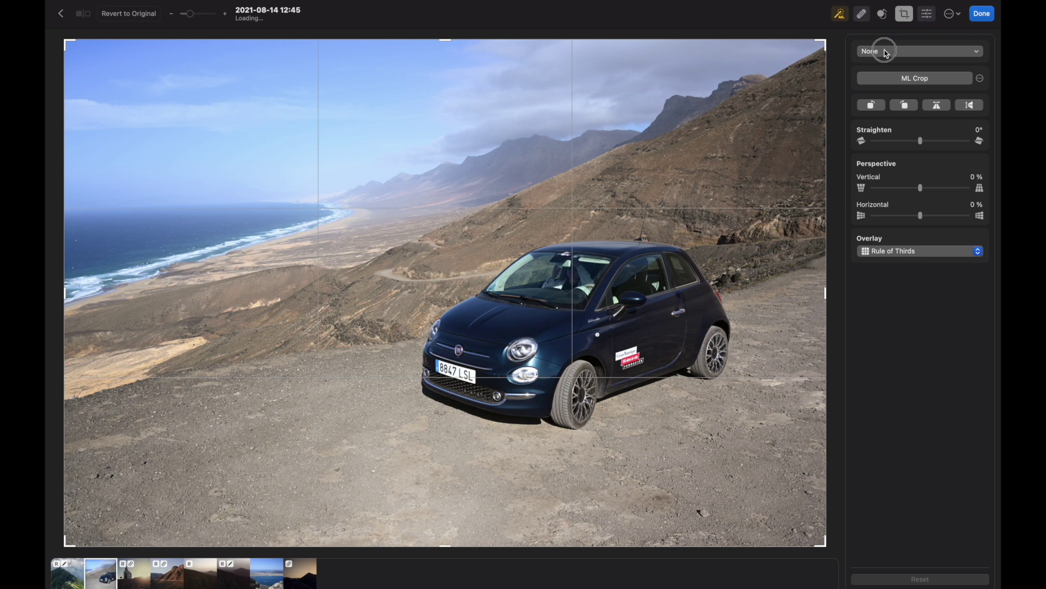
left_click(887, 52)
left_click(887, 55)
left_click(905, 82)
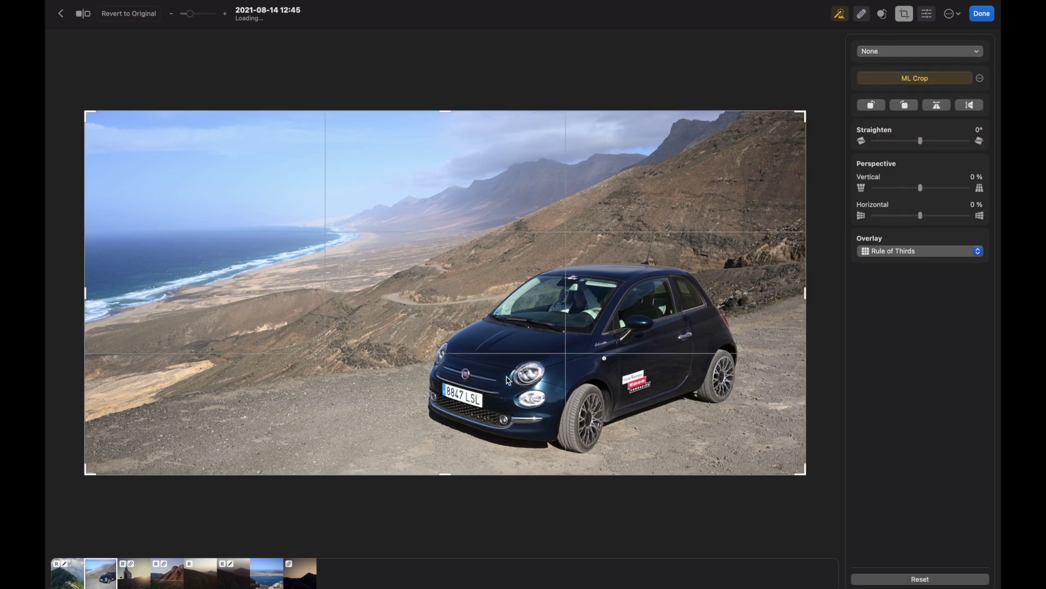
key("super+z")
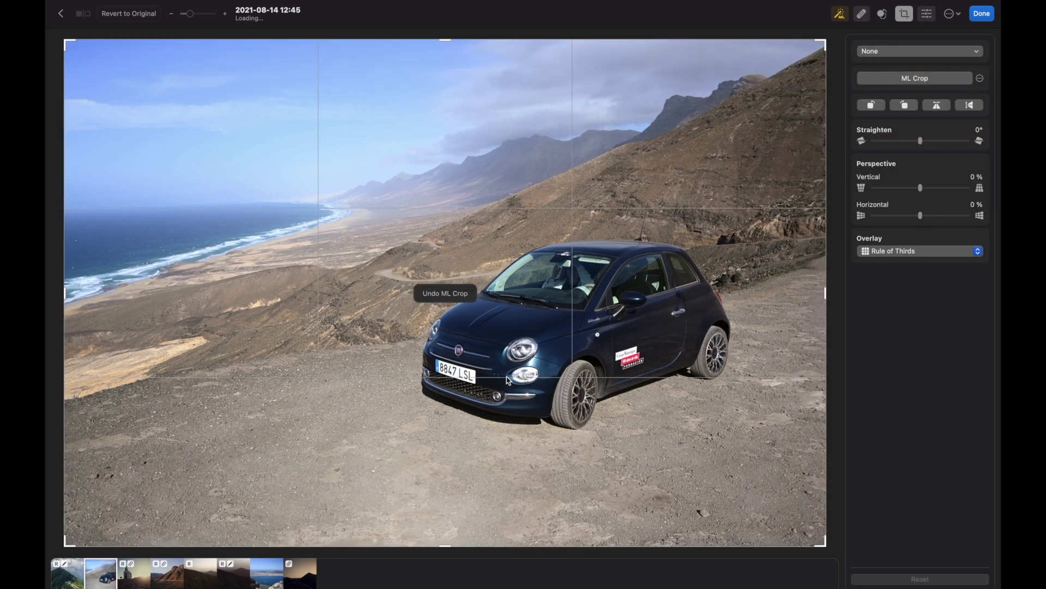
- Try an auto-framed 3:4 portrait crop, then set the aspect constraint back to None
left_click(913, 49)
left_click(876, 169)
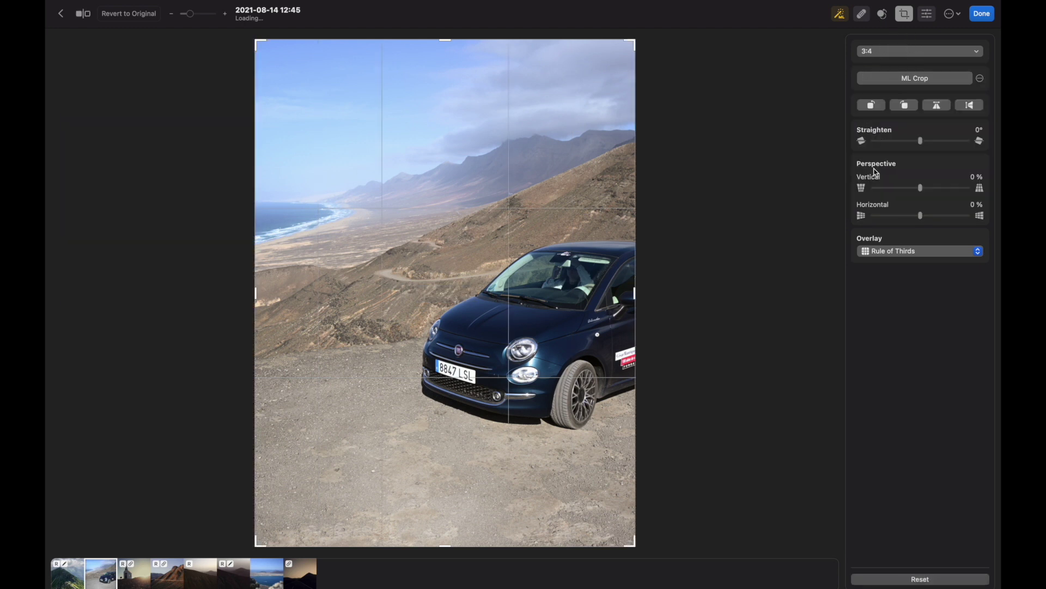
left_click(917, 83)
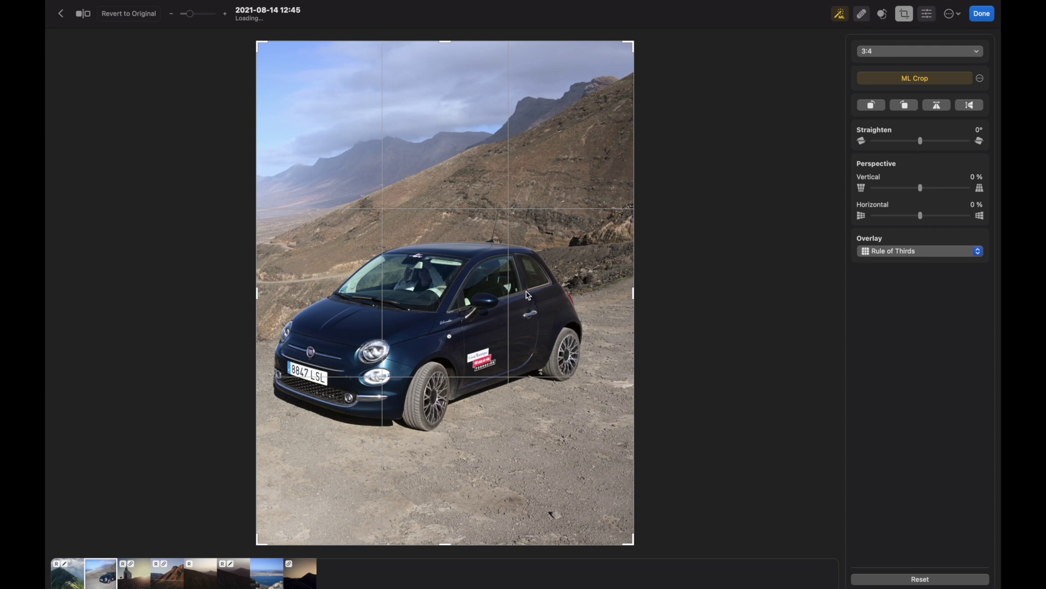
left_click(885, 53)
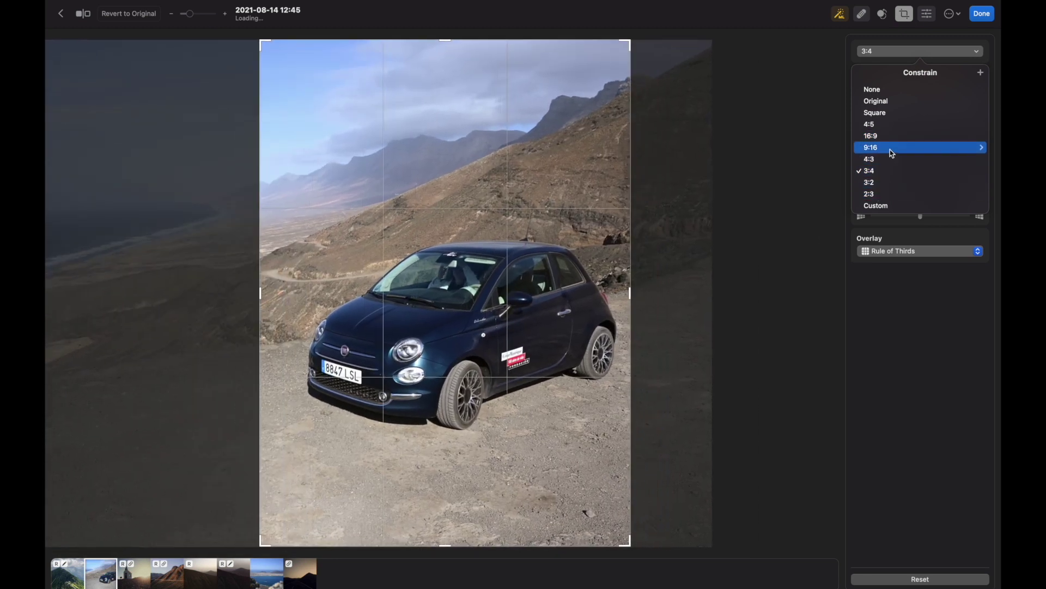
left_click(872, 89)
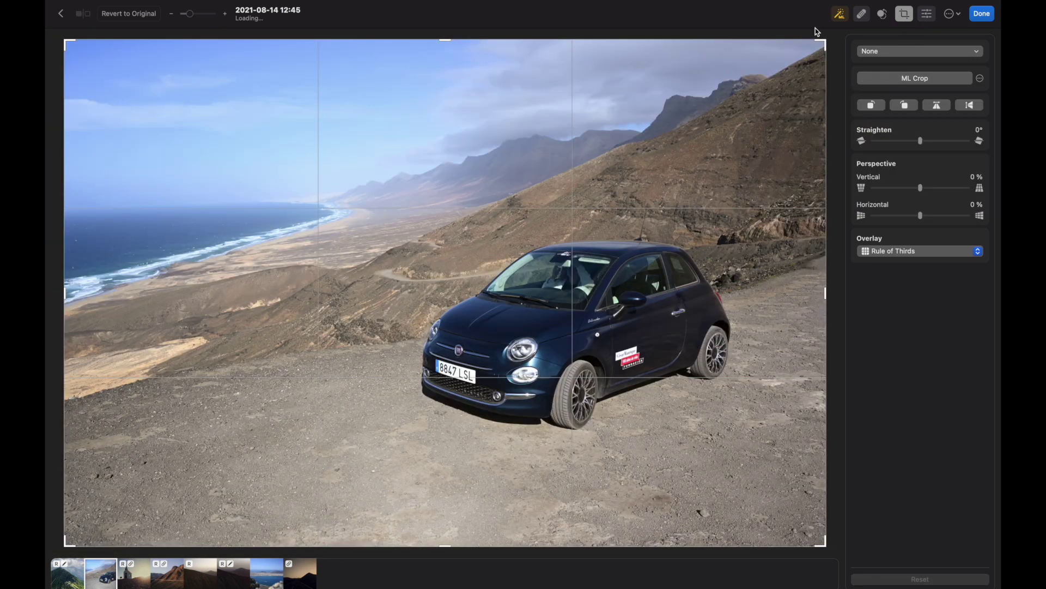
- Browse the colour adjustments panel and reveal the layers list with its single Image Layer
left_click(925, 18)
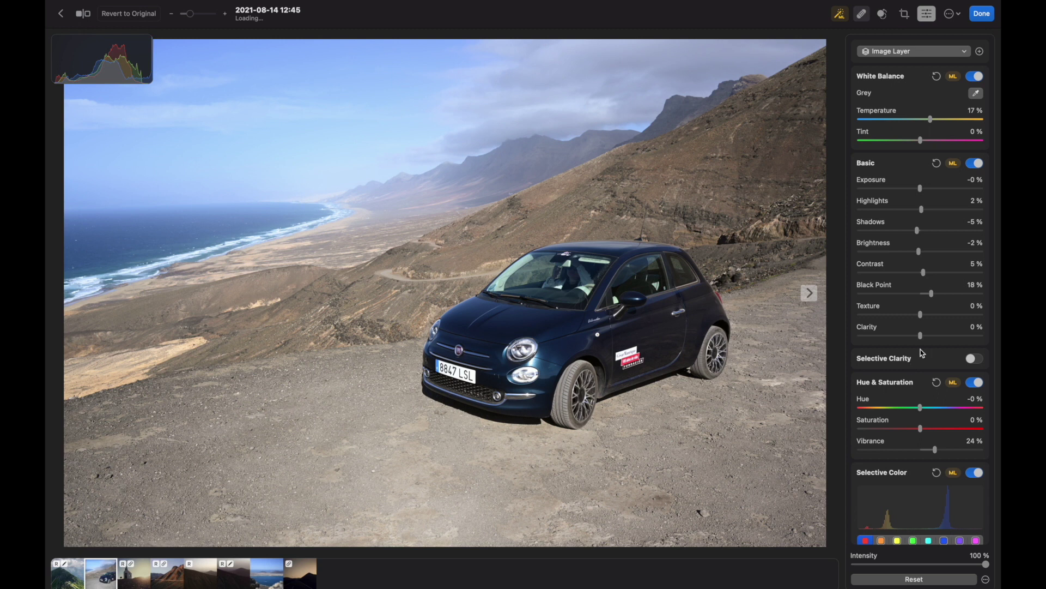
scroll(949, 281, "down", 10)
scroll(949, 281, "up", 10)
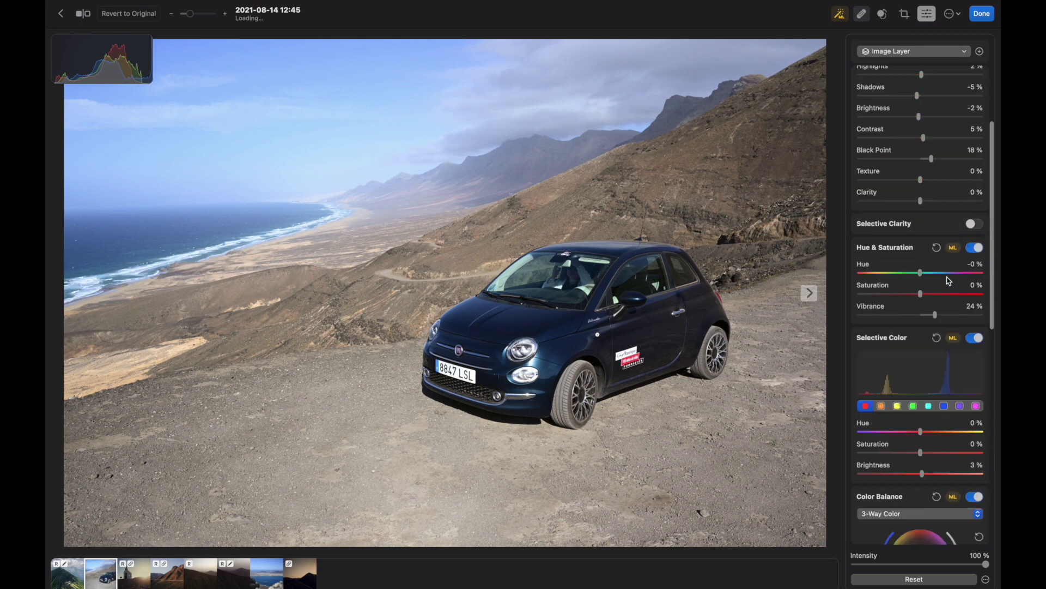
left_click(954, 53)
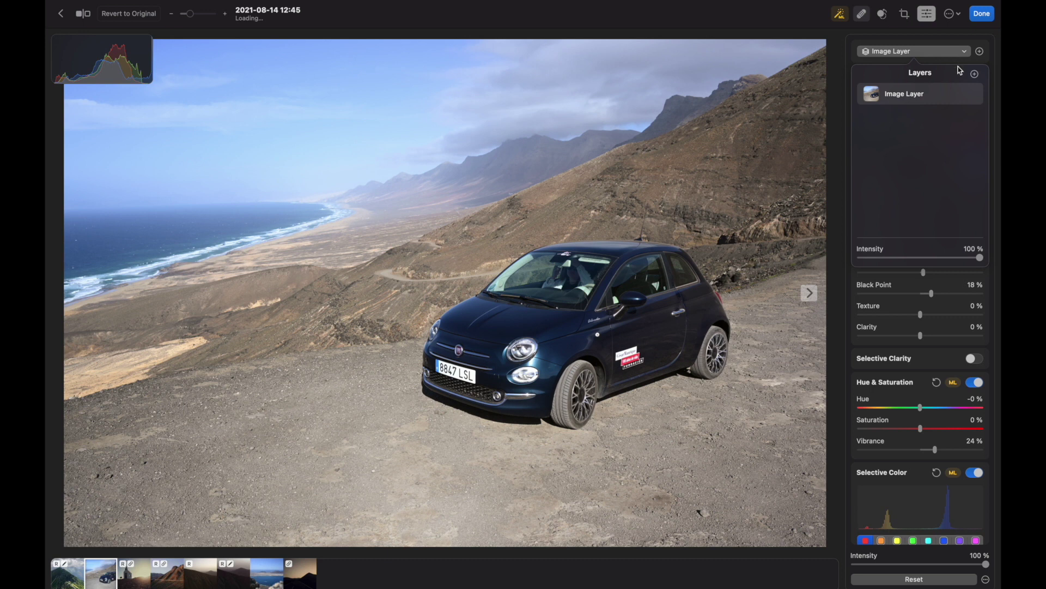
- Mask the Fiat with Select Subject and set Exposure -48%, Highlights -82%, Clarity 7%
left_click(976, 74)
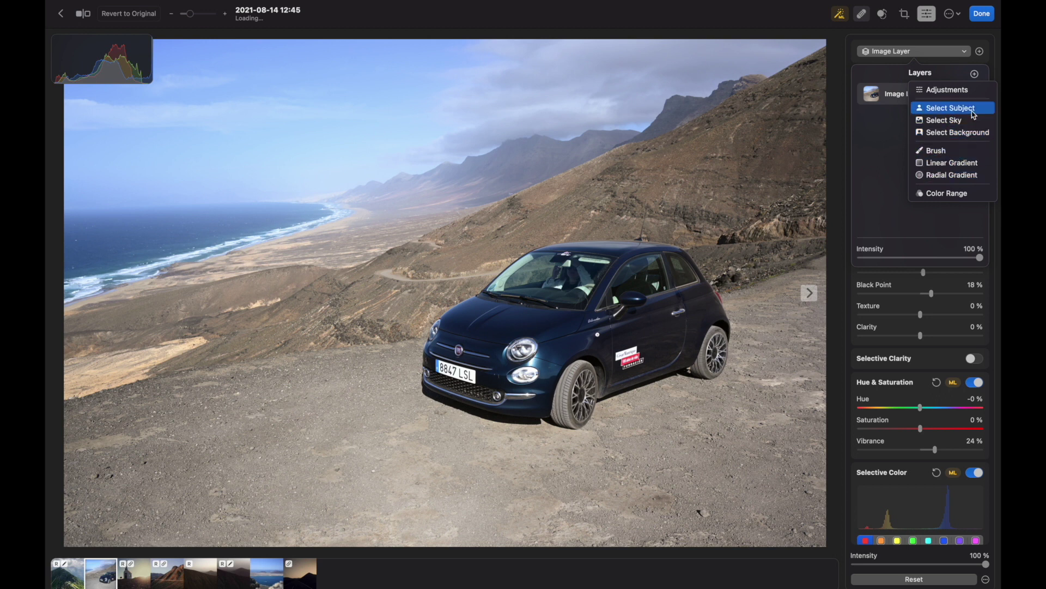
left_click(951, 108)
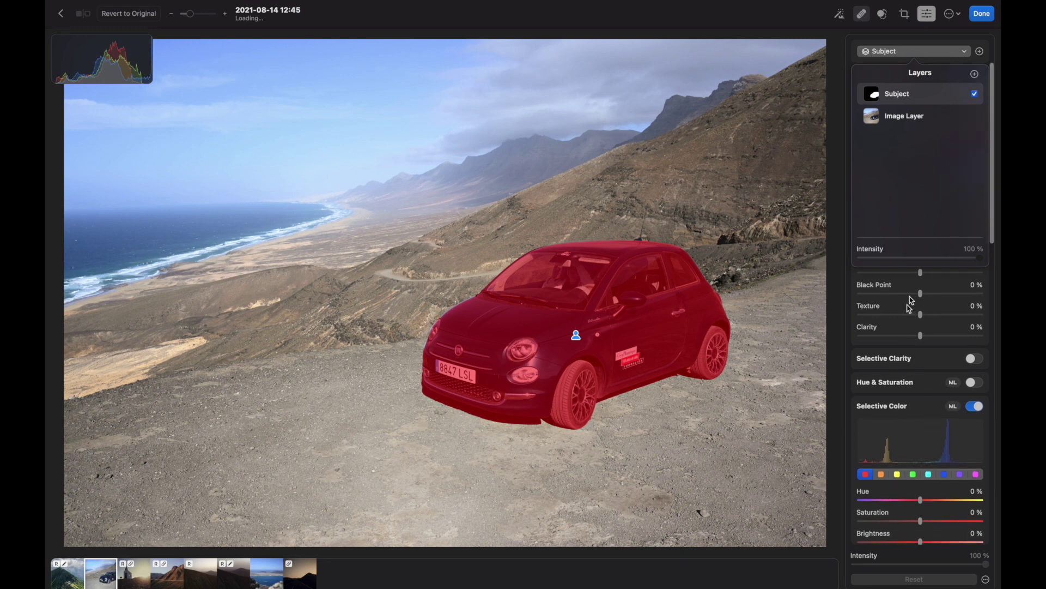
left_click(941, 56)
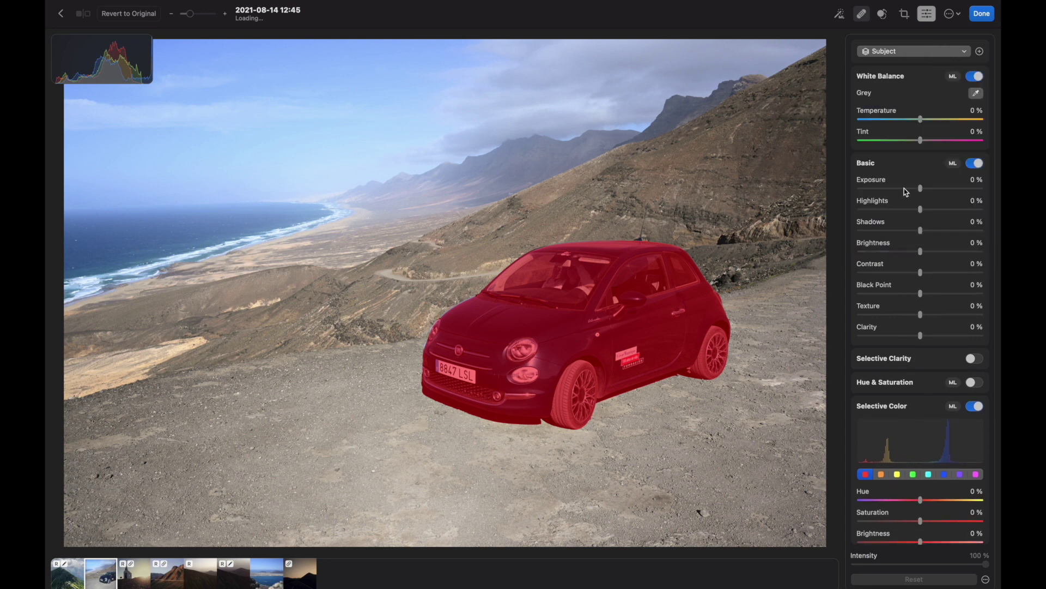
left_click_drag(906, 191, 867, 209)
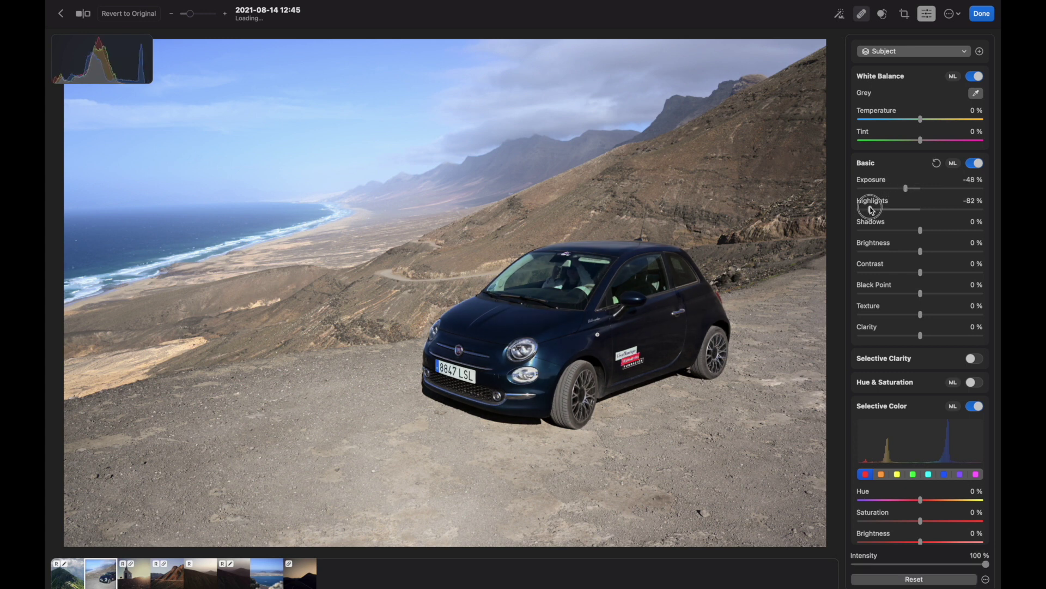
left_click(947, 230)
left_click(939, 50)
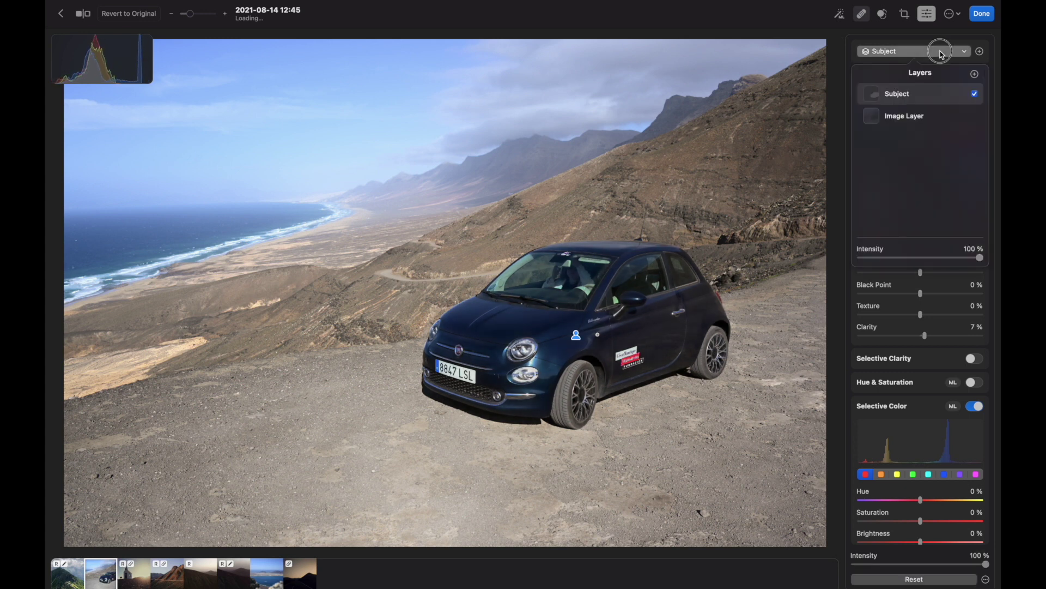
left_click(975, 74)
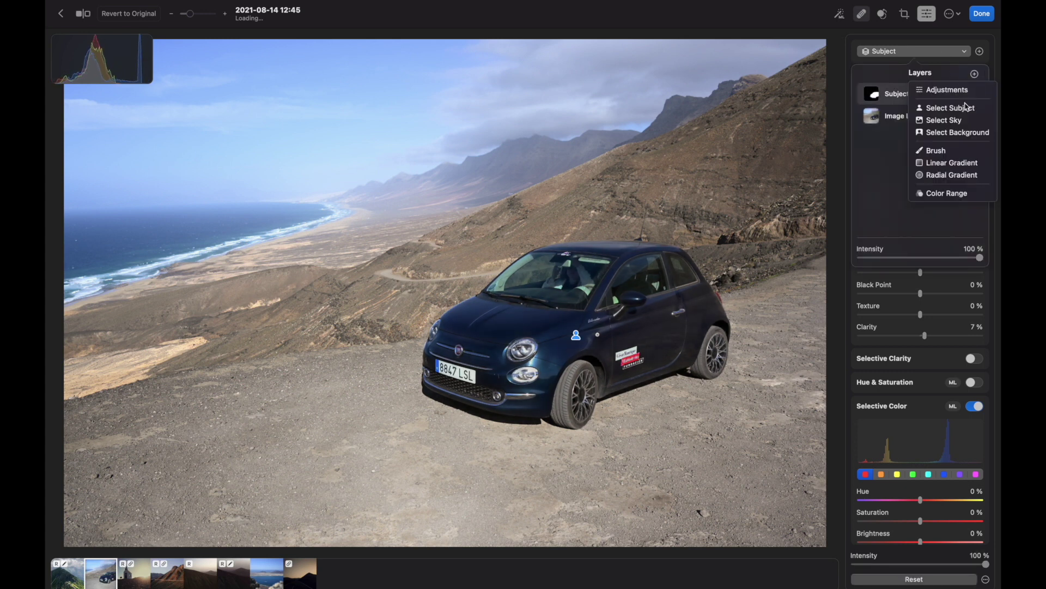
- Add a Sky mask (Highlights -53%, Clarity -59%), then a Select Background mask around the car
left_click(960, 121)
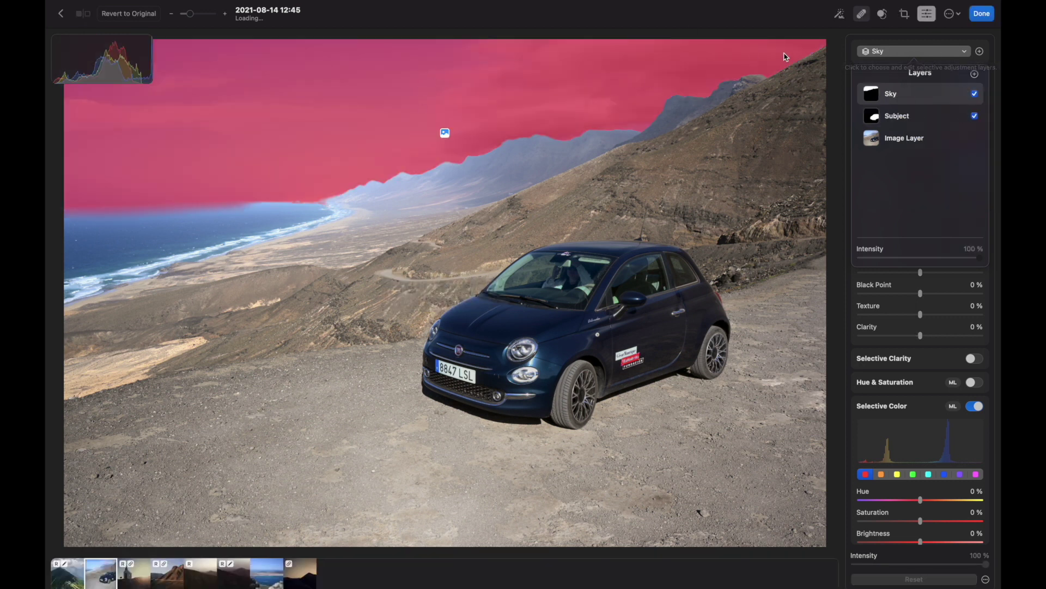
left_click(958, 57)
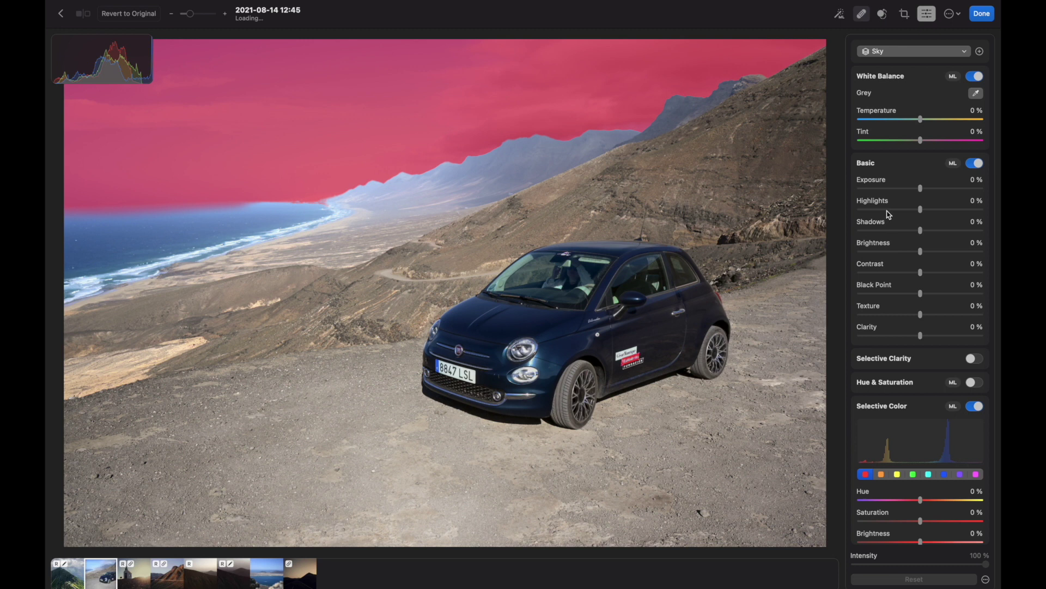
left_click(890, 53)
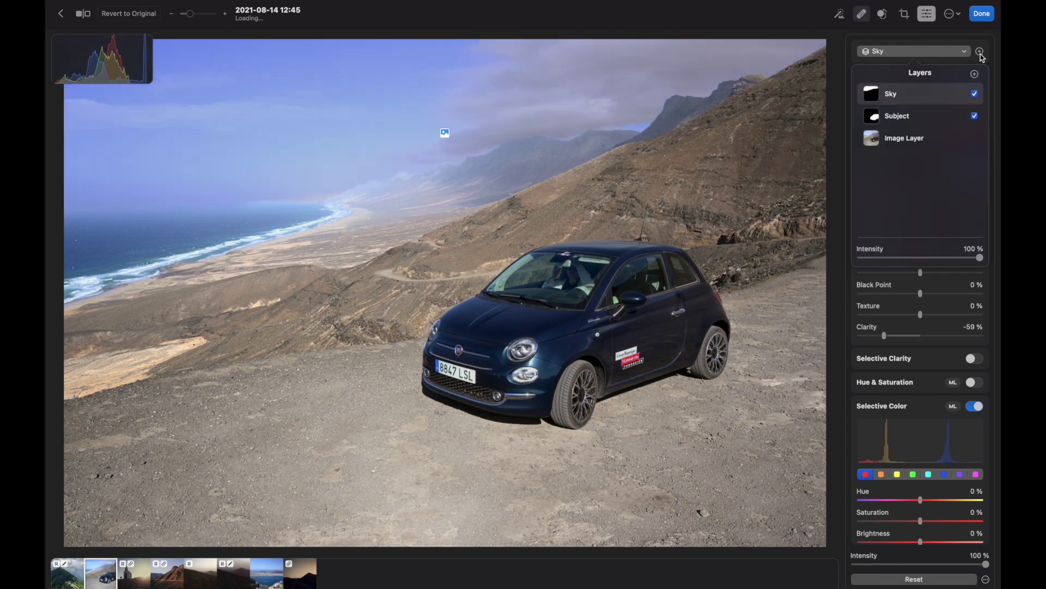
left_click(980, 51)
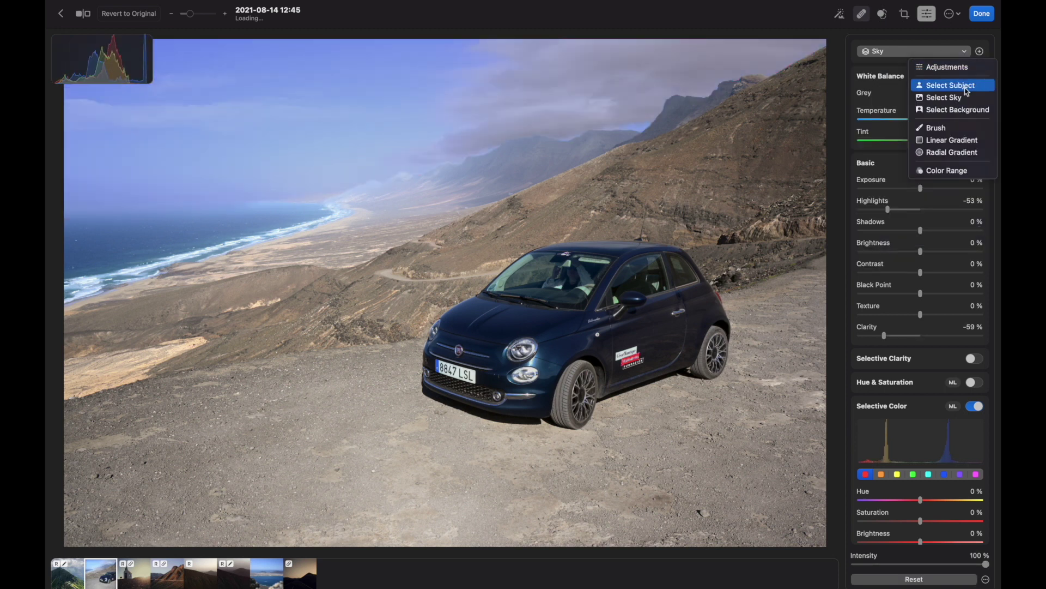
left_click(958, 110)
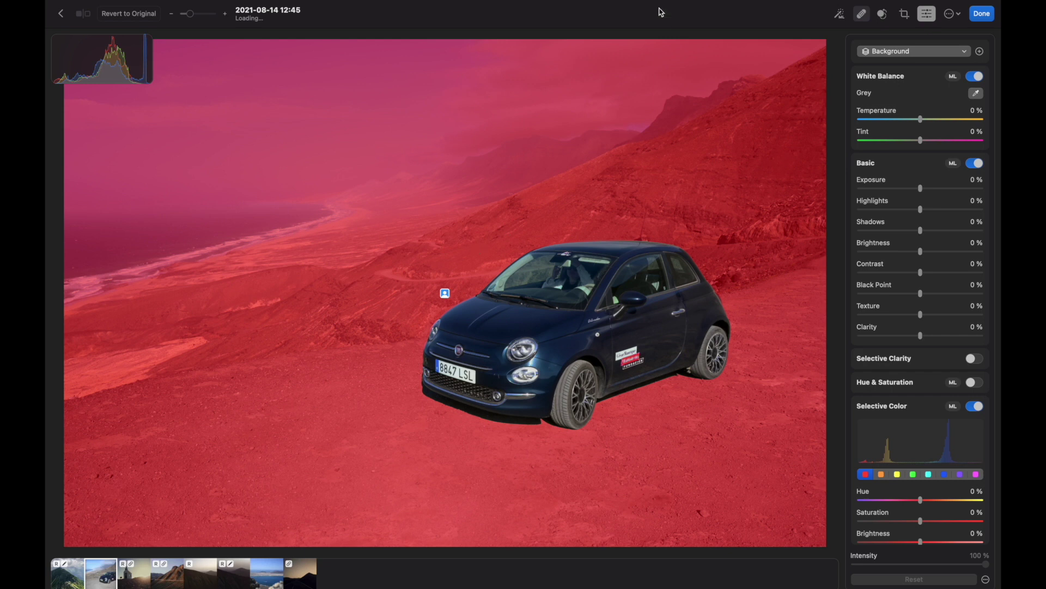
- Subtract the sky from the Background mask, making a Background | Sky layer covering only the land
left_click(884, 56)
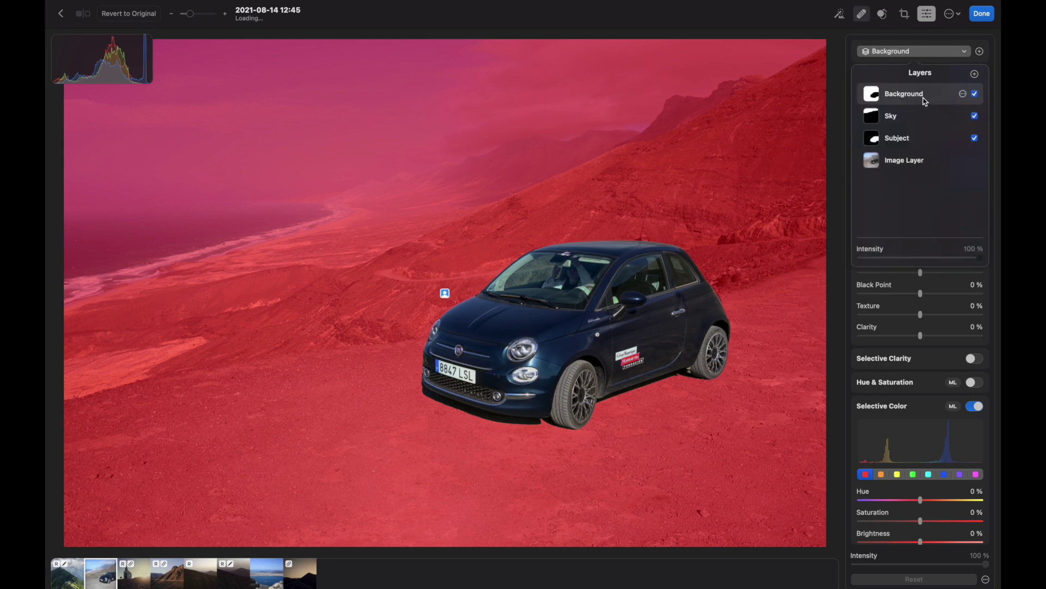
left_click(964, 95)
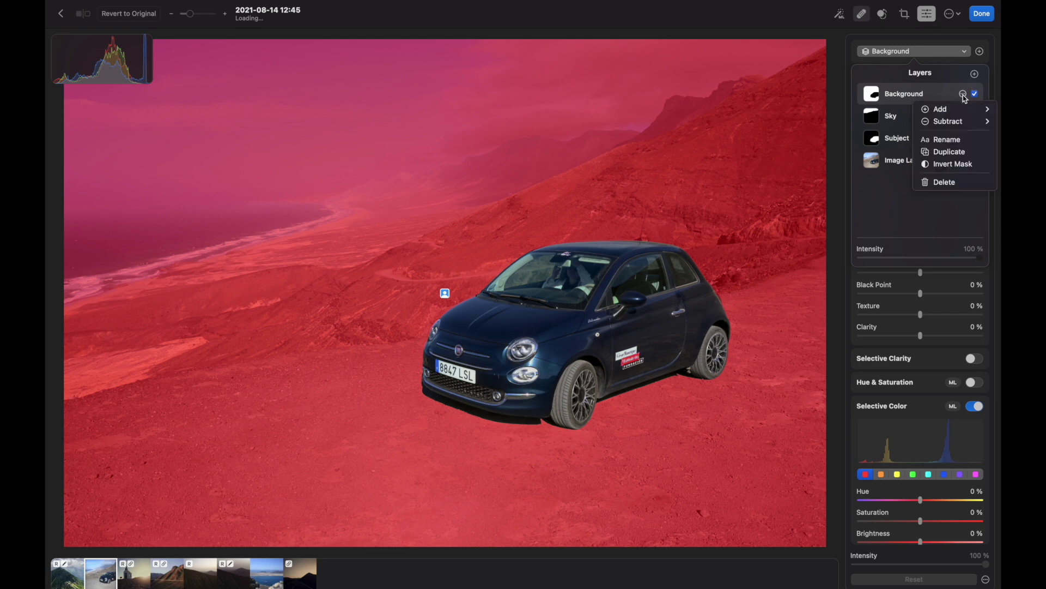
mouse_move(958, 122)
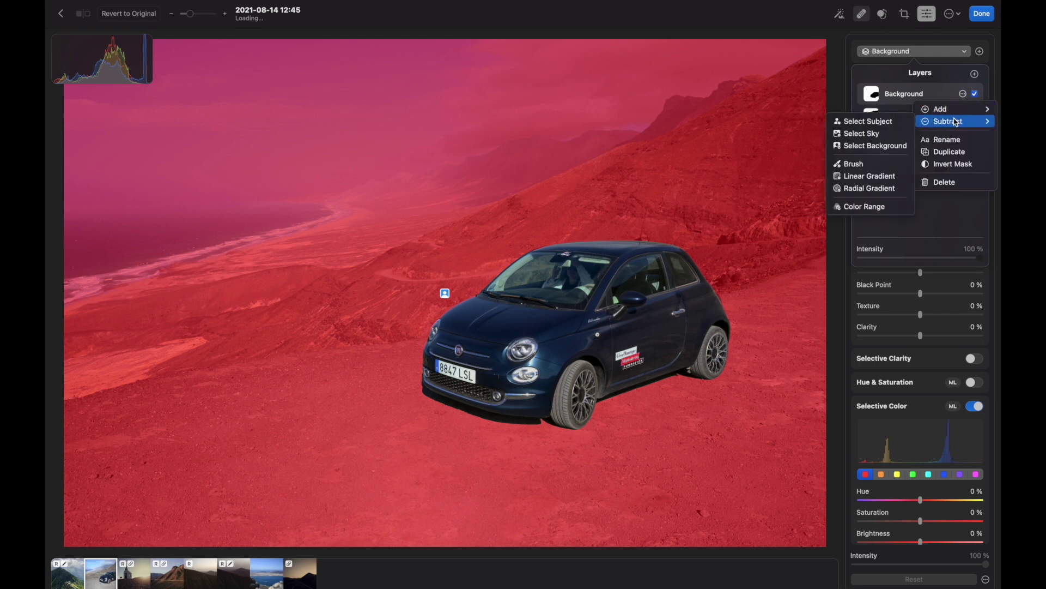
left_click(887, 136)
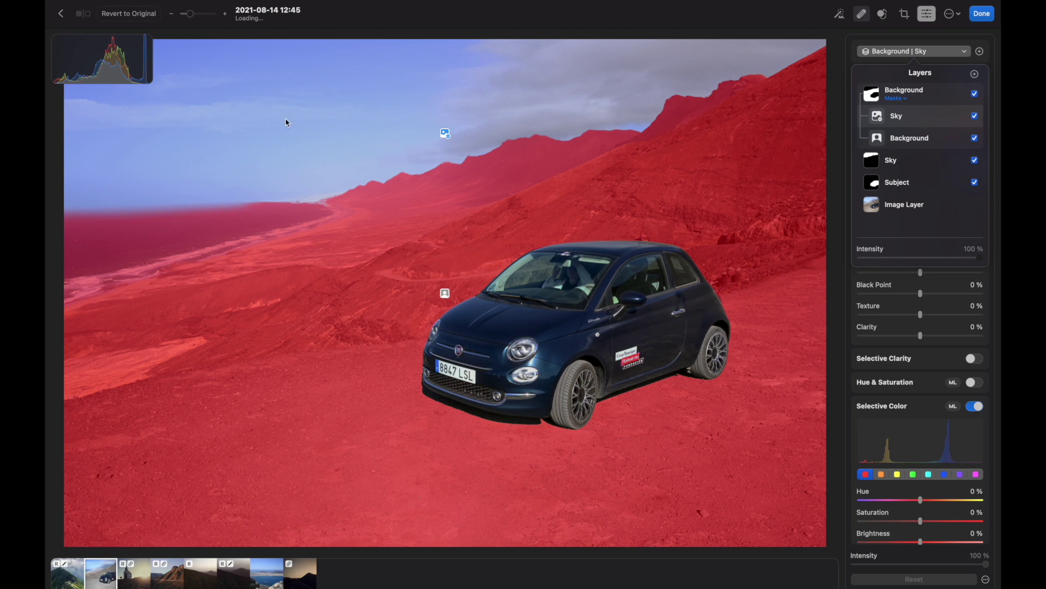
- Try CF and MF presets, keep an LS preset with the Cinematic 03 LUT, and compare to the original
left_click(840, 14)
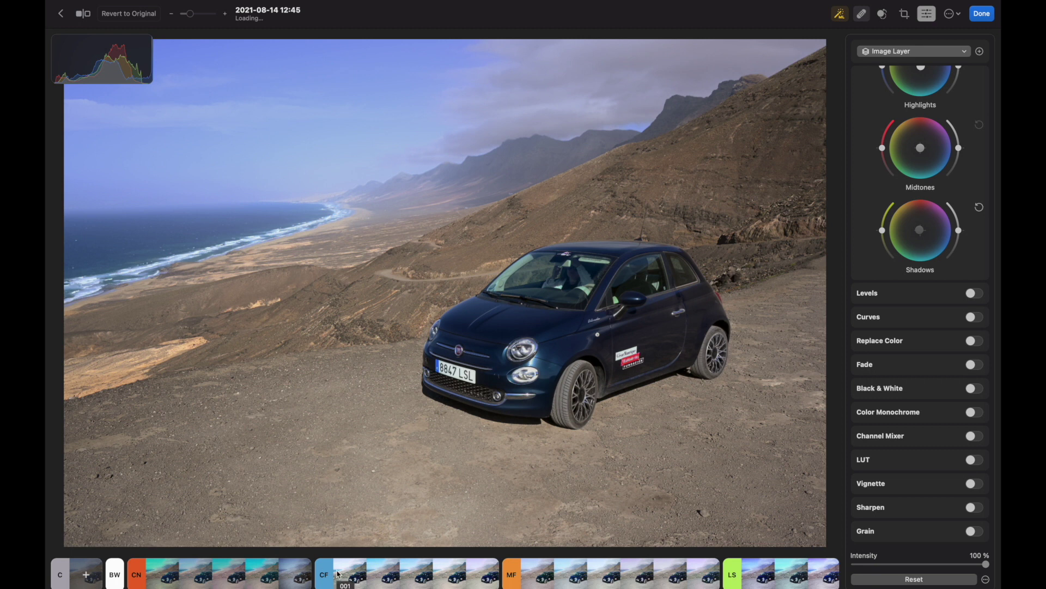
left_click(384, 574)
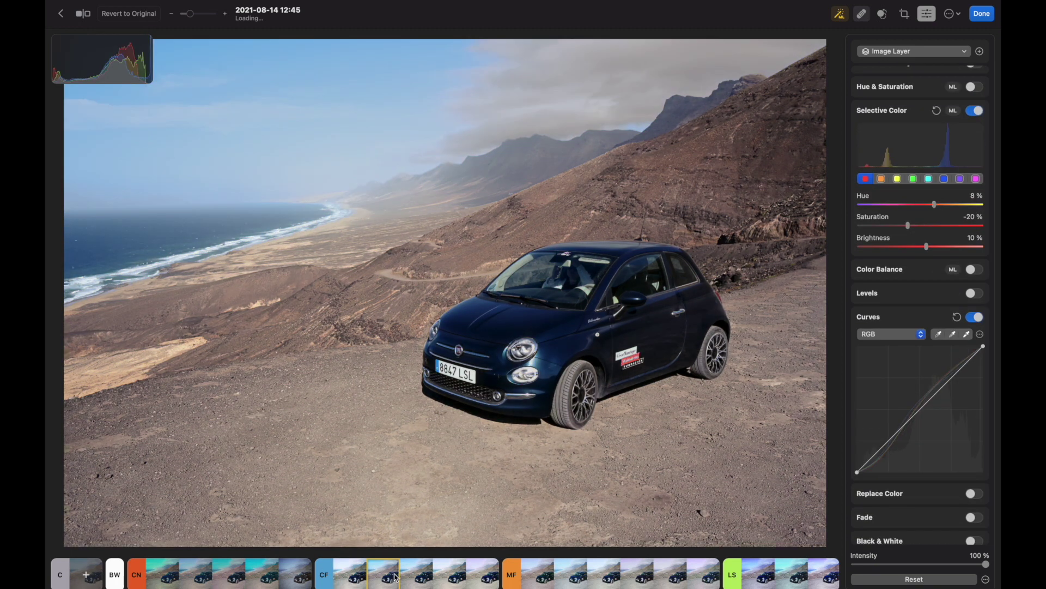
scroll(452, 574, "right", 2)
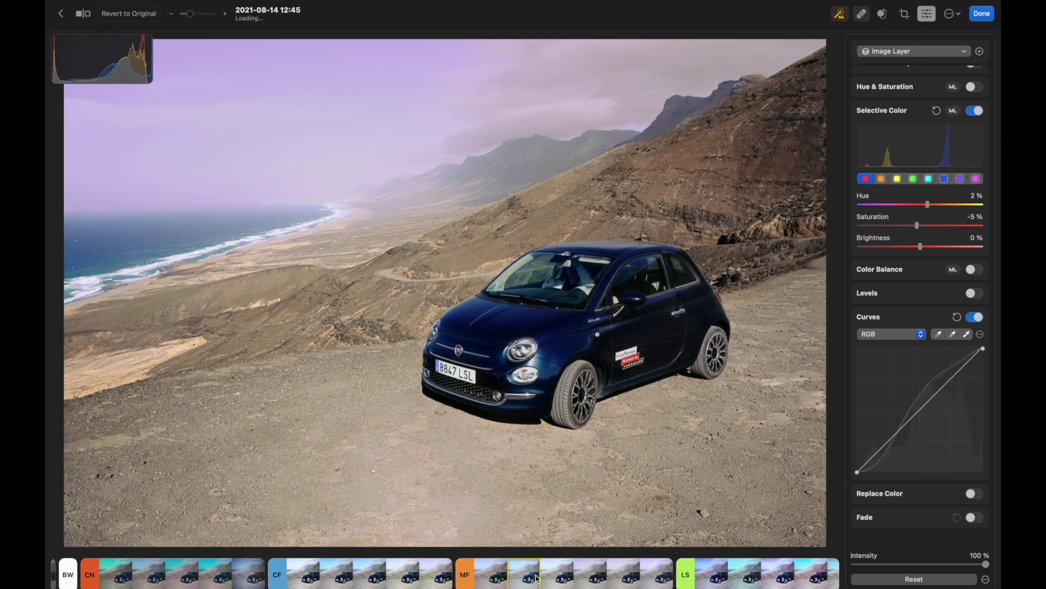
left_click(542, 575)
left_click(542, 575)
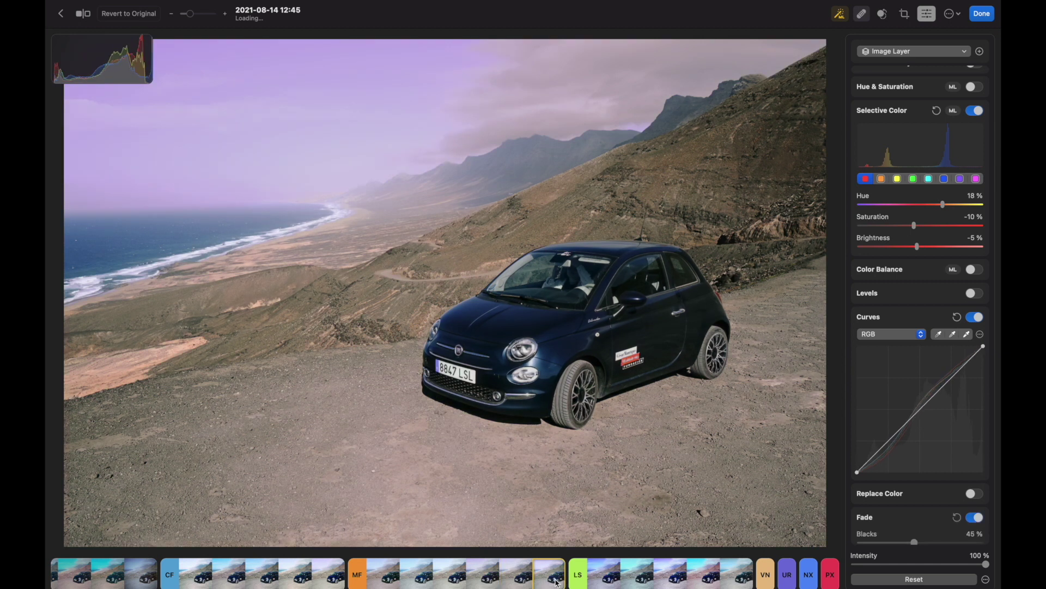
left_click(627, 573)
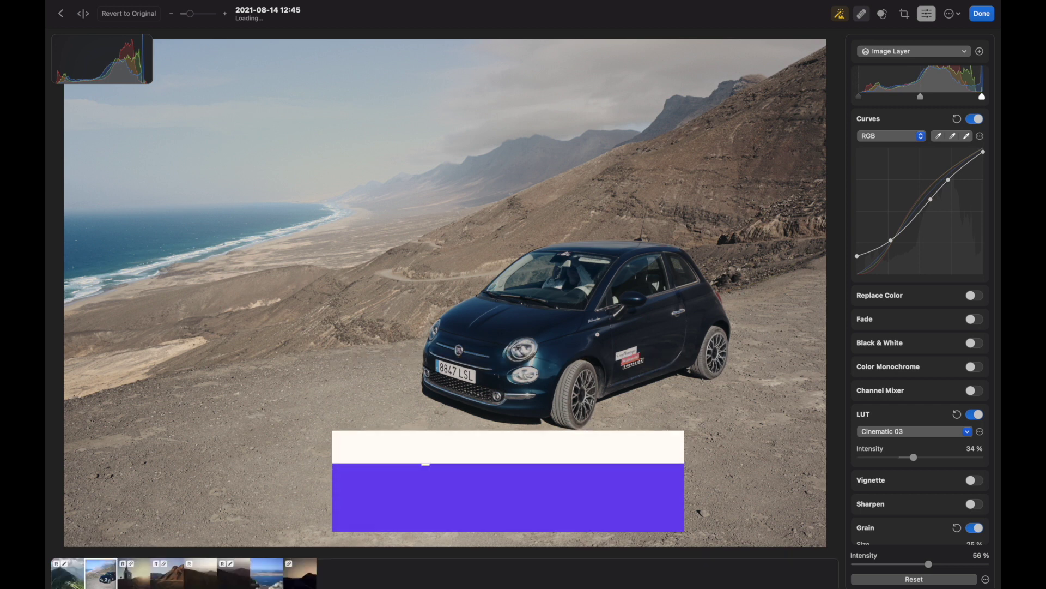
key("alt+p")
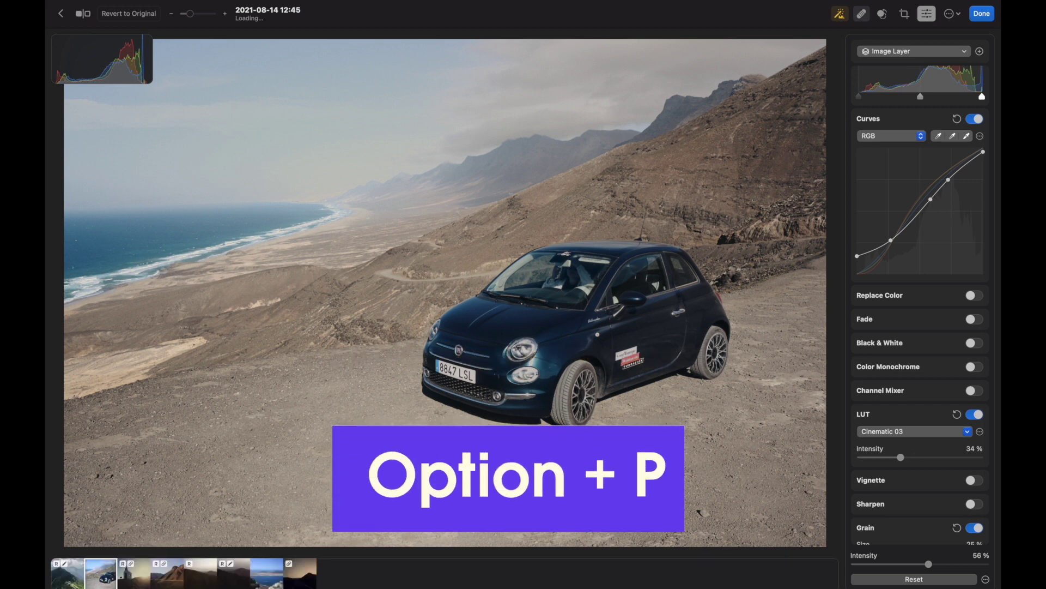
- Open the dark mountain RAW photo with the filmstrip hidden and colour adjustments showing
left_click(142, 580)
left_click(201, 579)
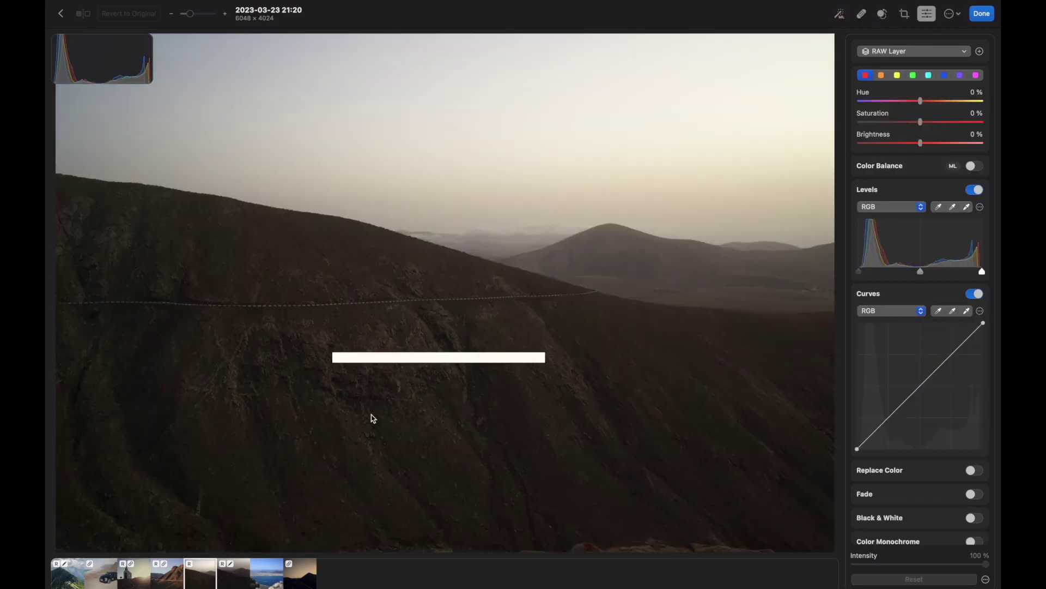
key("alt+s")
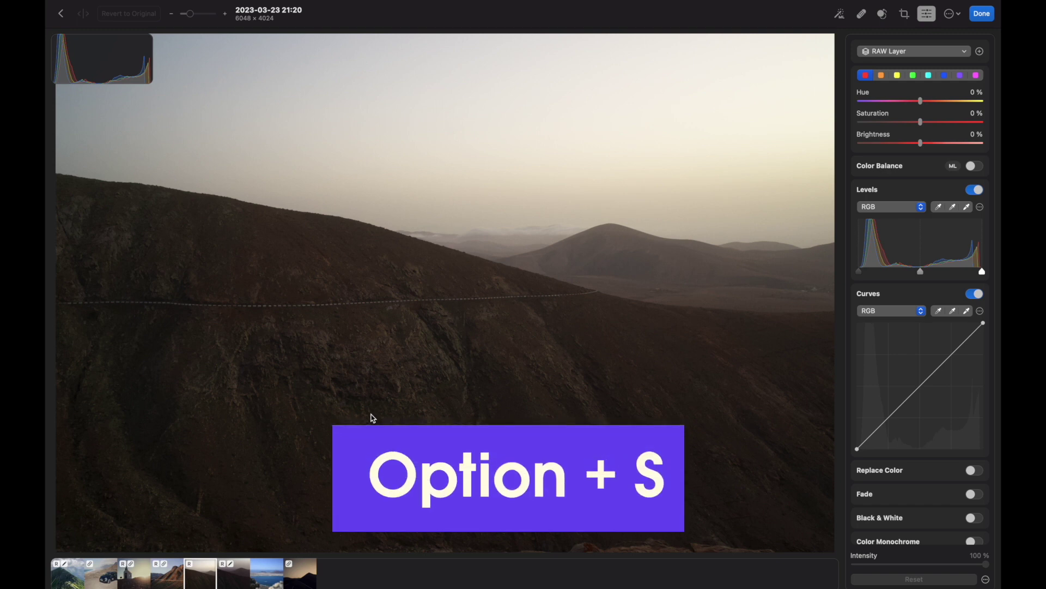
key("alt+s")
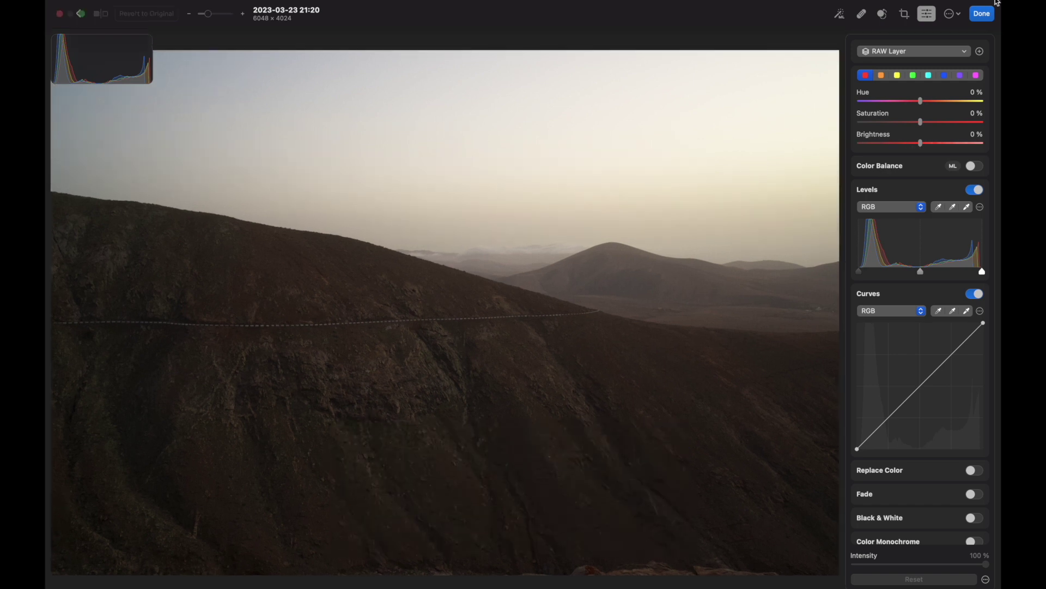
left_click(927, 16)
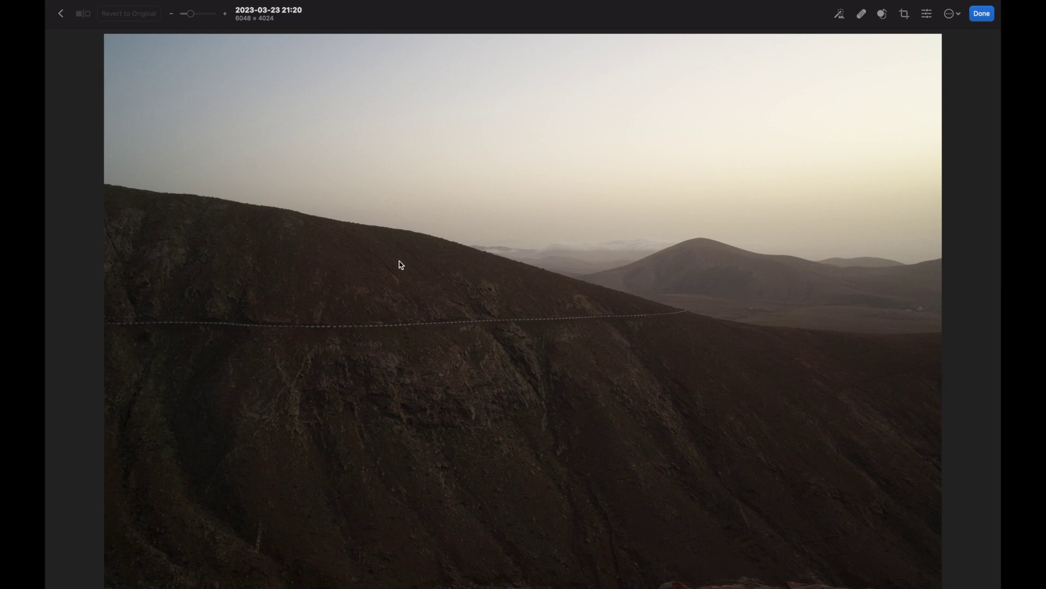
key("Left")
key("Left")
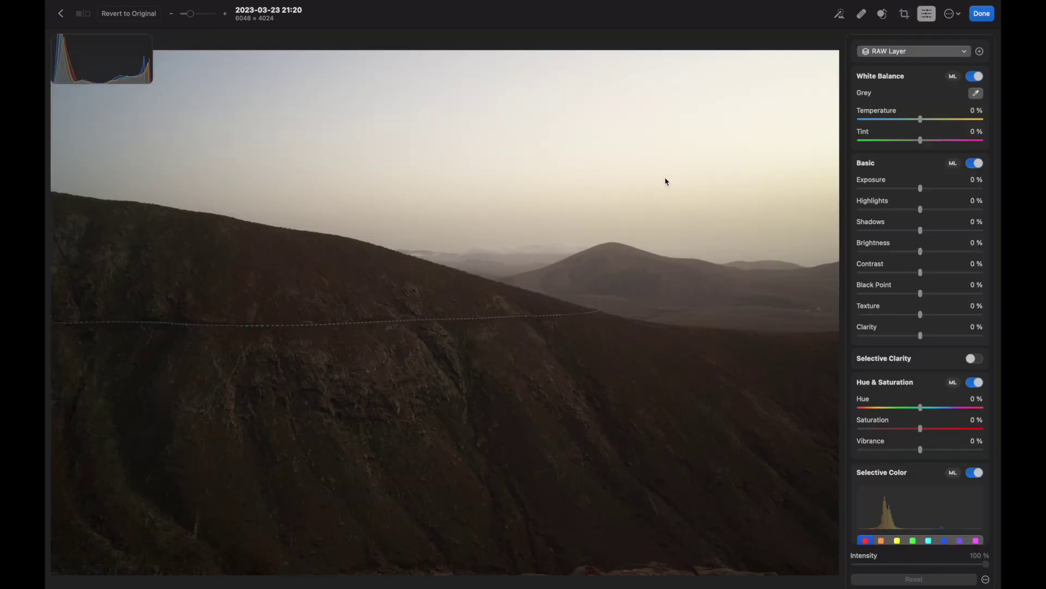
left_click(954, 15)
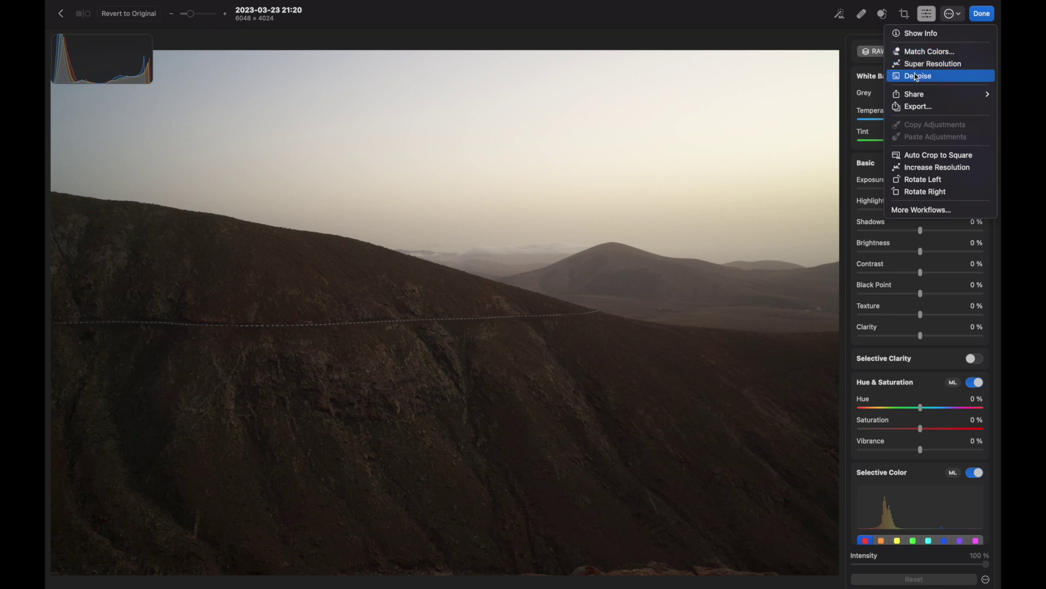
left_click(736, 179)
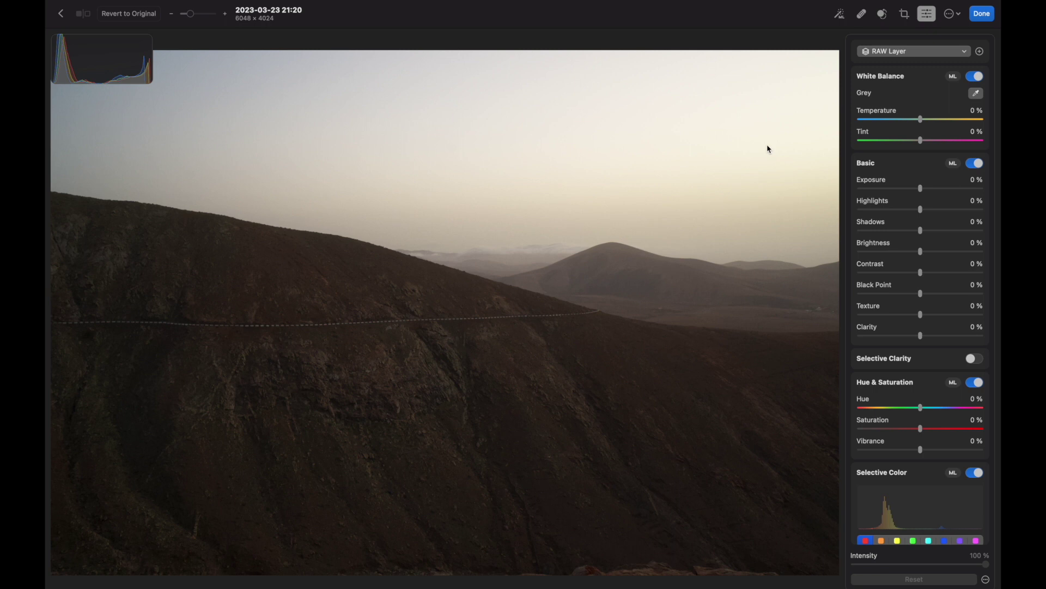
left_click(956, 18)
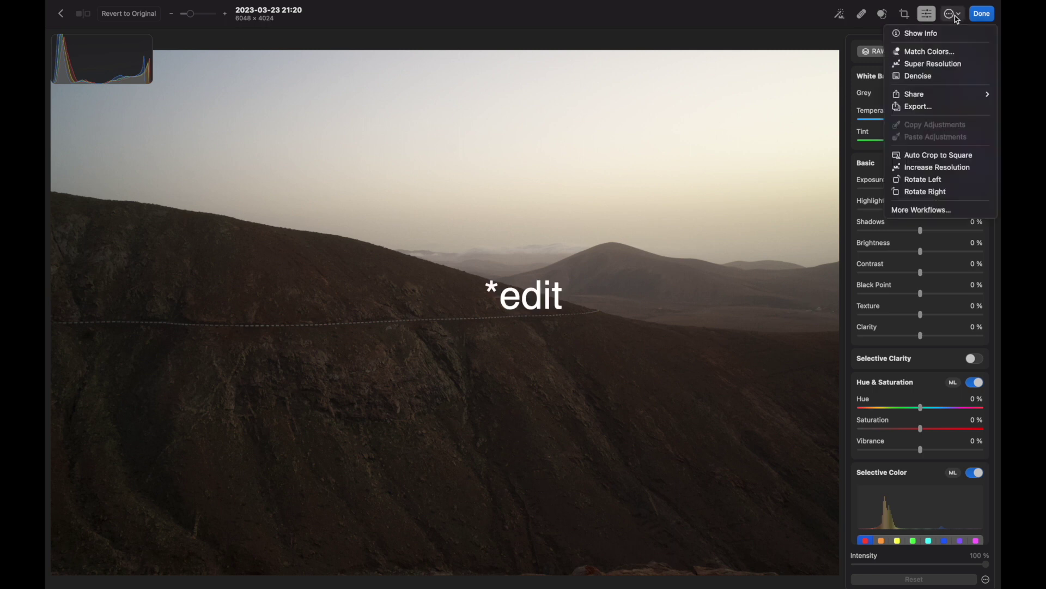
left_click(932, 211)
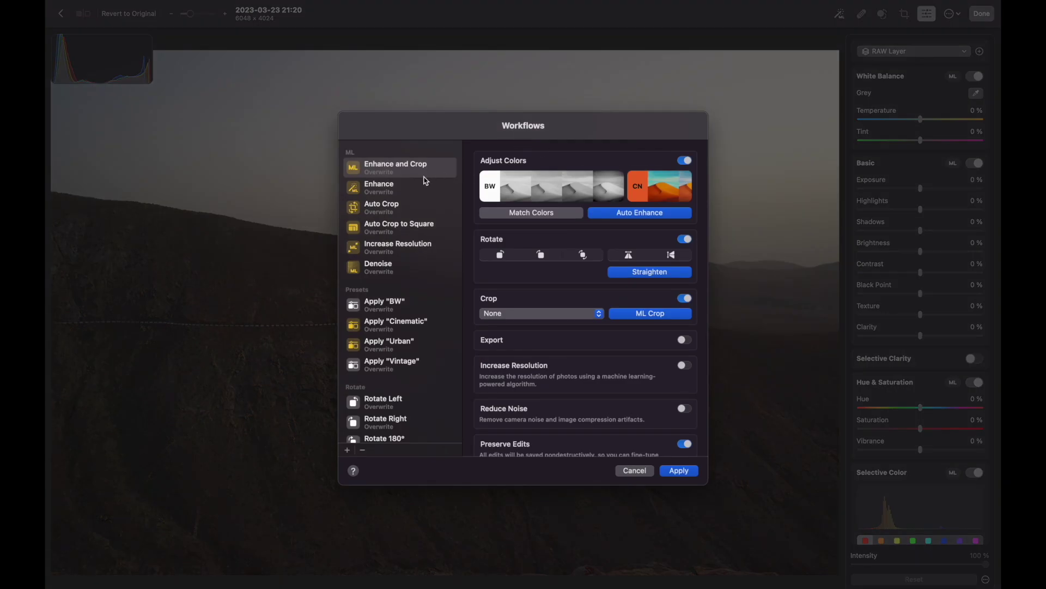
left_click(401, 208)
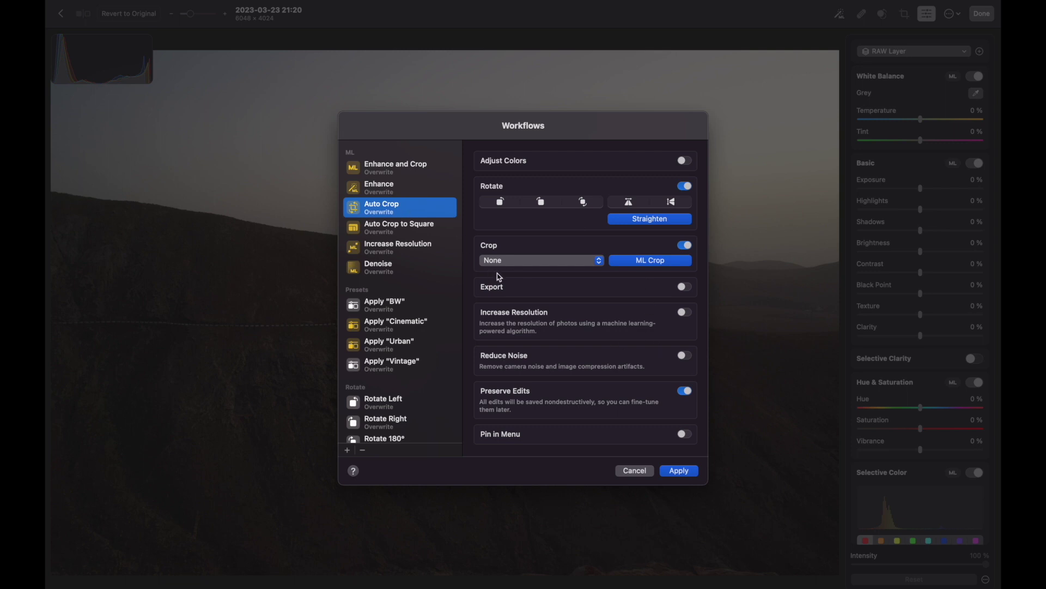
key("Escape")
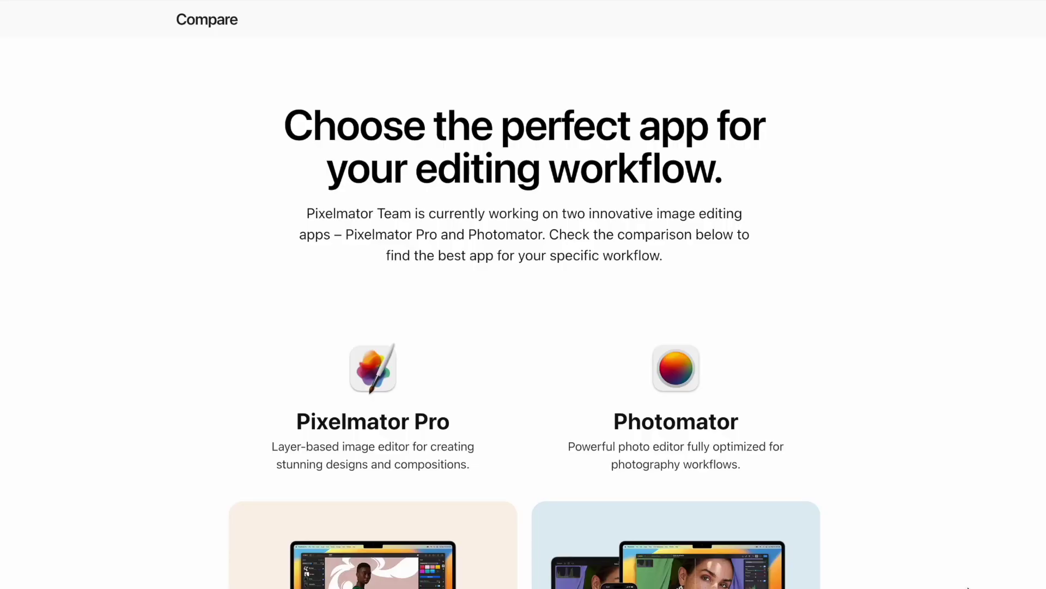
- Scroll the Pixelmator Compare page past the feature cards down to the download and Learn more sections
scroll(896, 355, "down", 10)
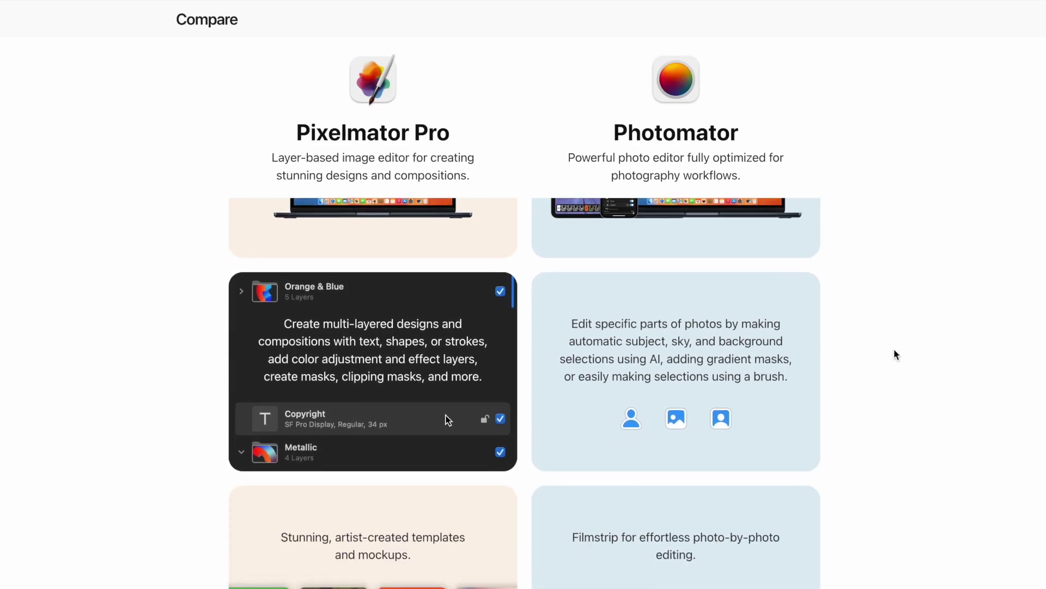
scroll(896, 355, "down", 5)
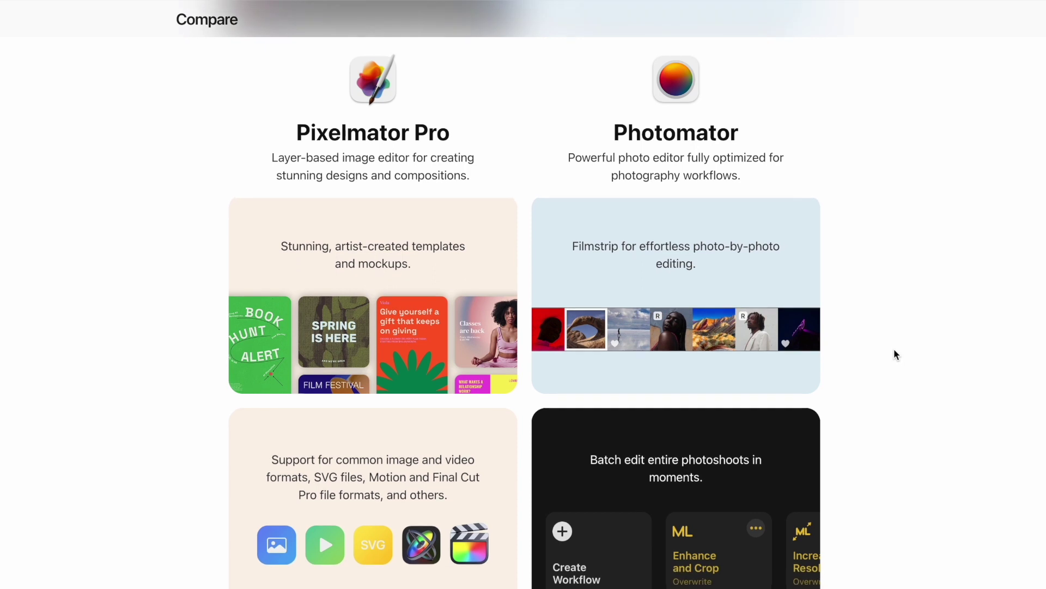
scroll(897, 354, "down", 3)
scroll(895, 354, "down", 5)
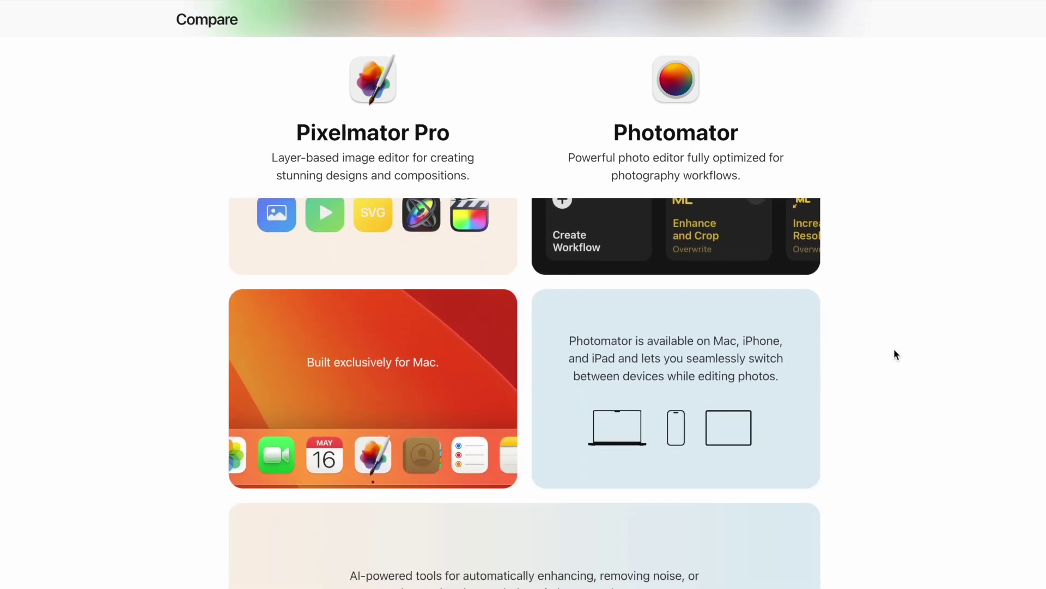
scroll(896, 354, "down", 5)
scroll(894, 351, "down", 5)
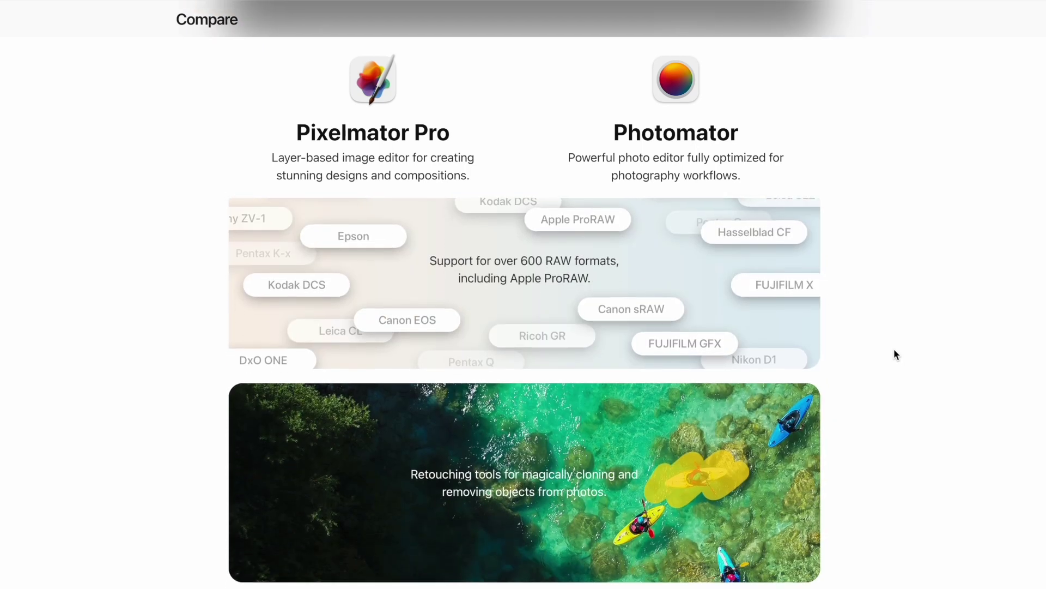
scroll(894, 351, "down", 5)
scroll(895, 354, "down", 3)
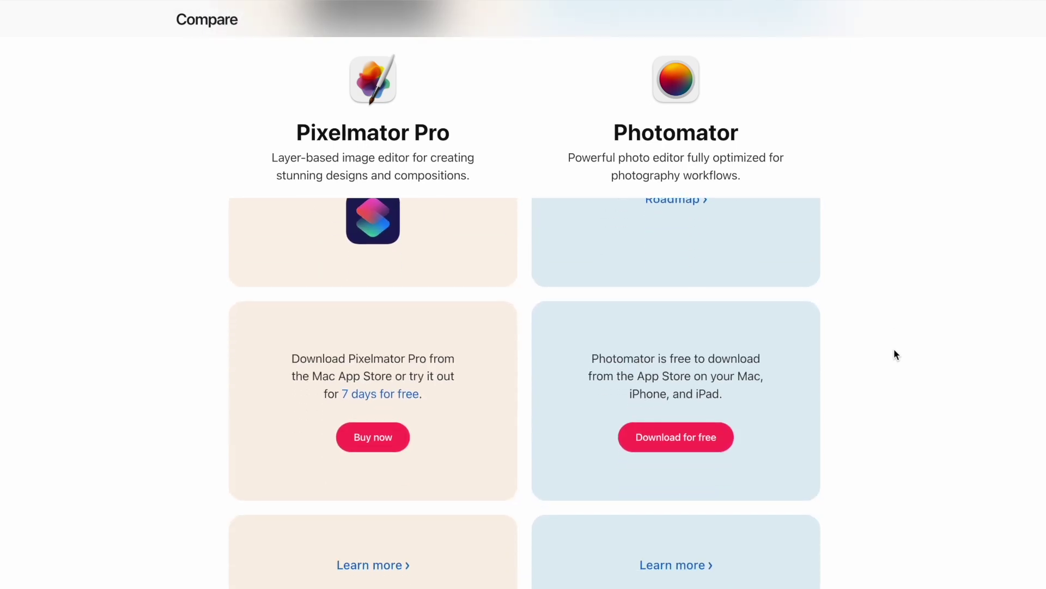
scroll(894, 355, "down", 10)
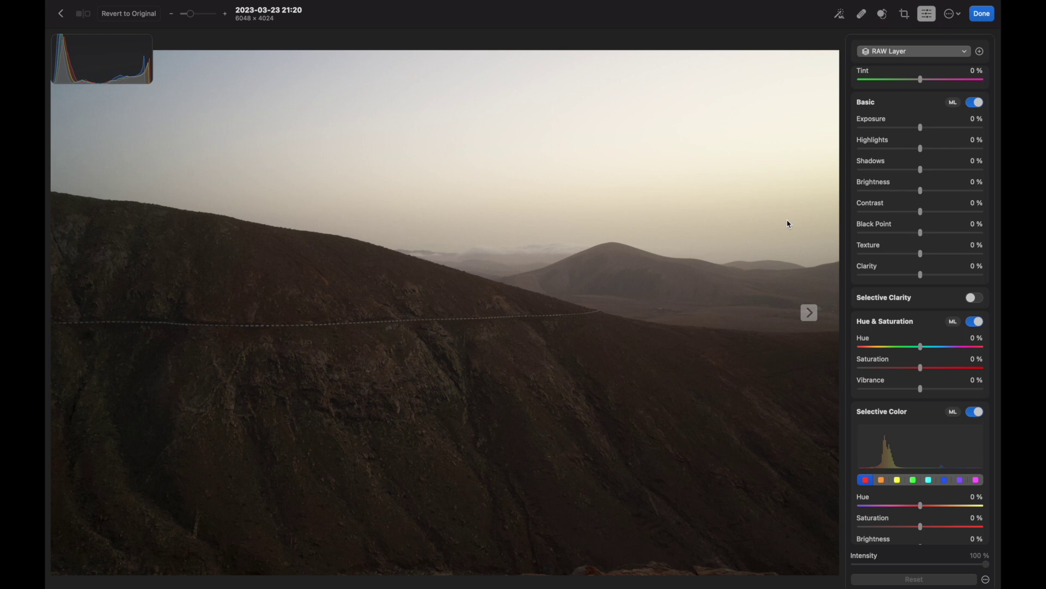
scroll(882, 220, "up", 3)
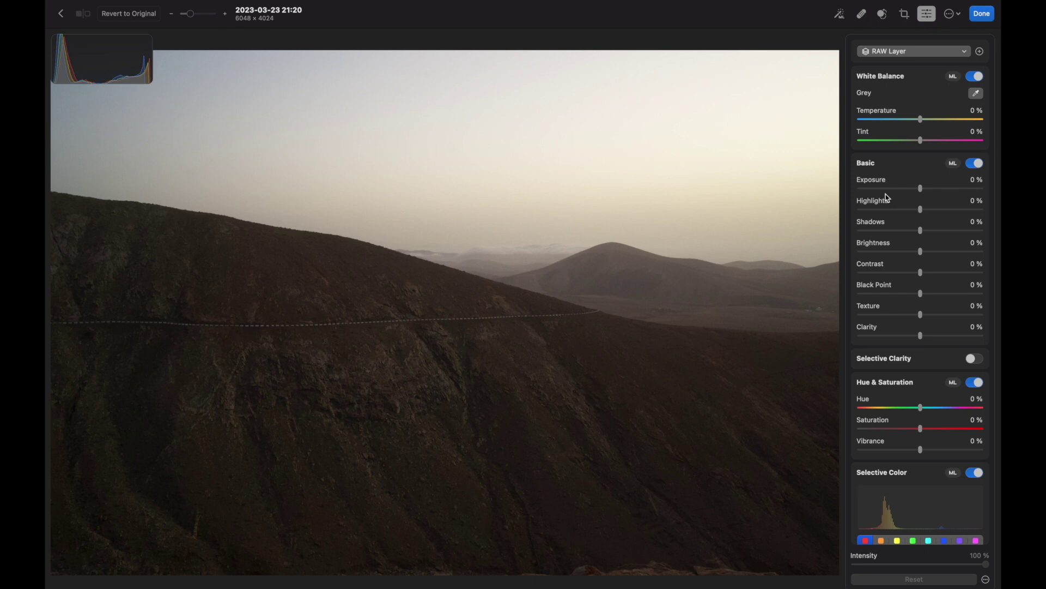
left_click(960, 51)
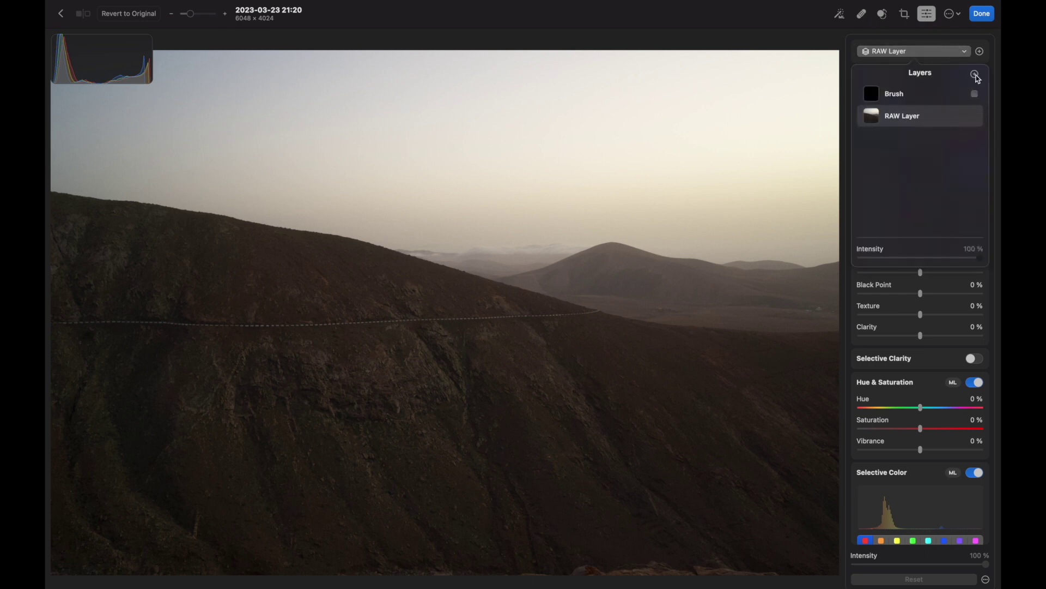
left_click(975, 75)
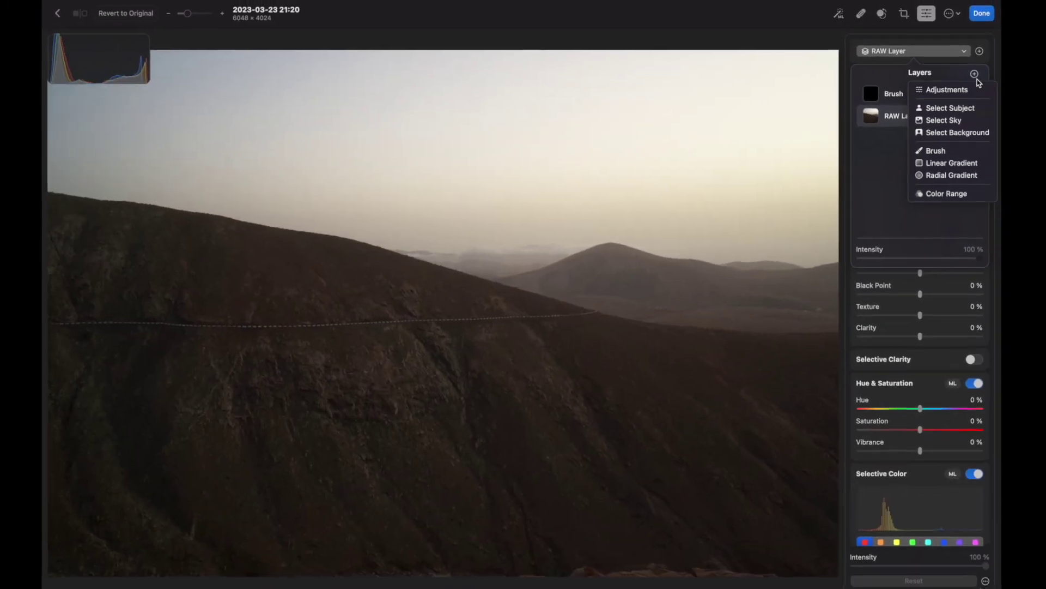
left_click(976, 76)
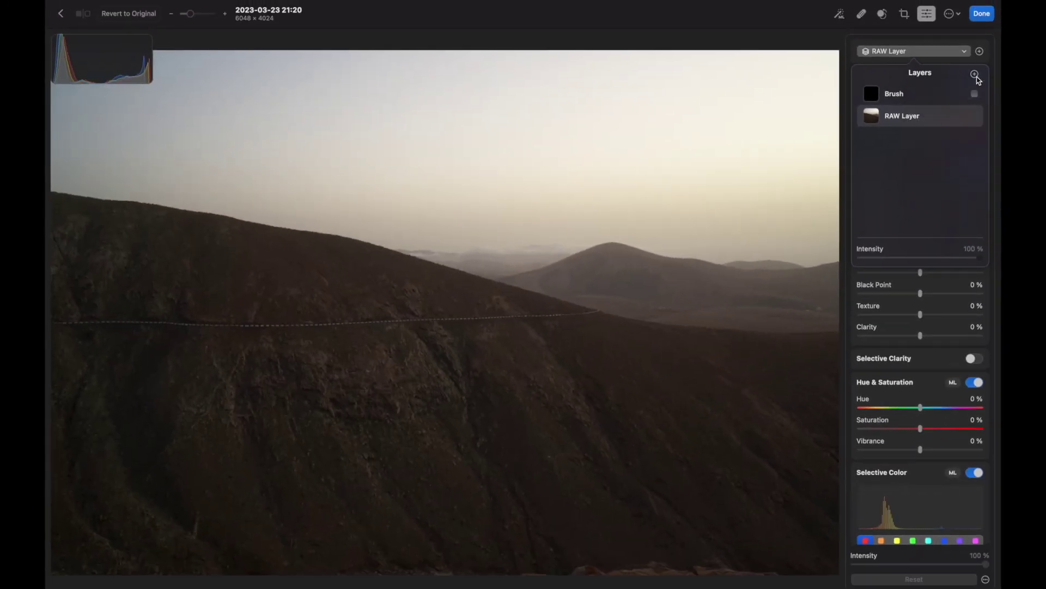
left_click(918, 37)
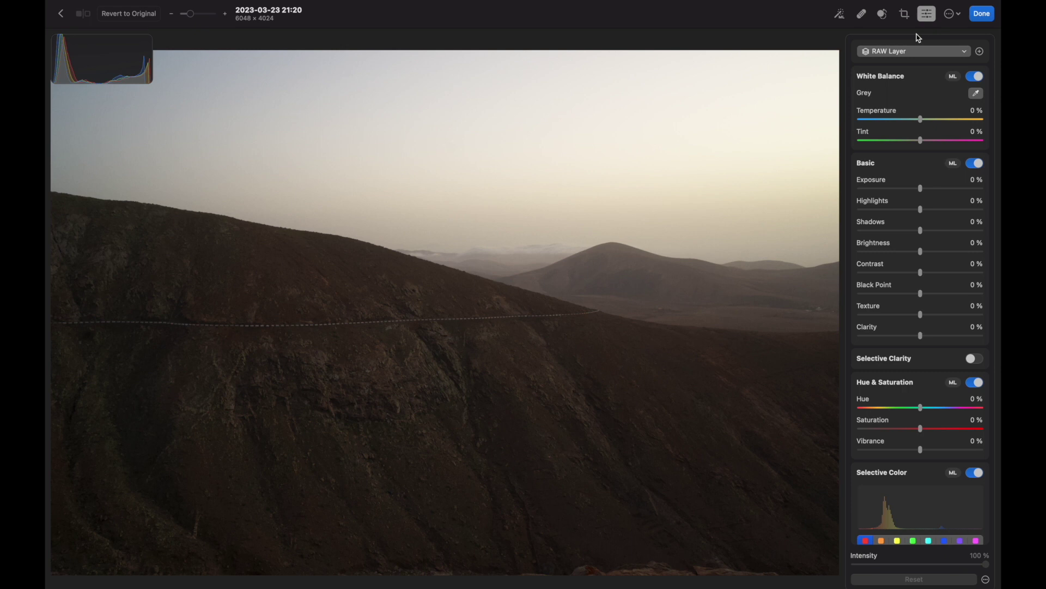